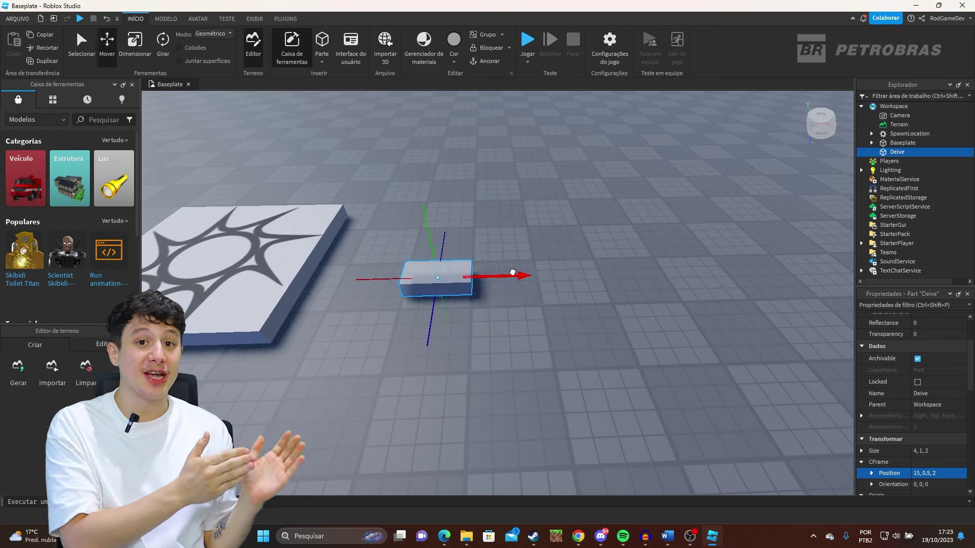
Step: Resize the Deive part along its width, depth and height into a large block
right_drag(578, 272, 540, 303)
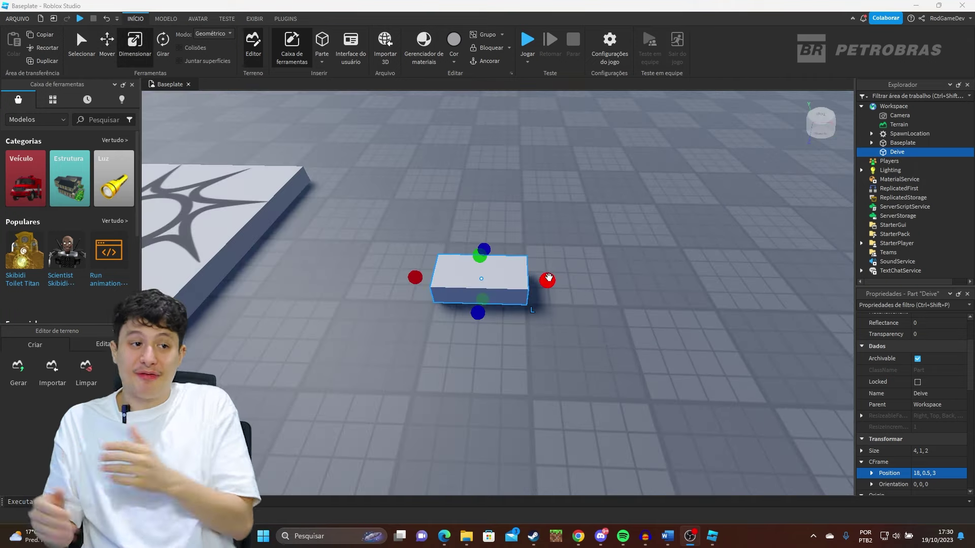
drag(549, 279, 638, 269)
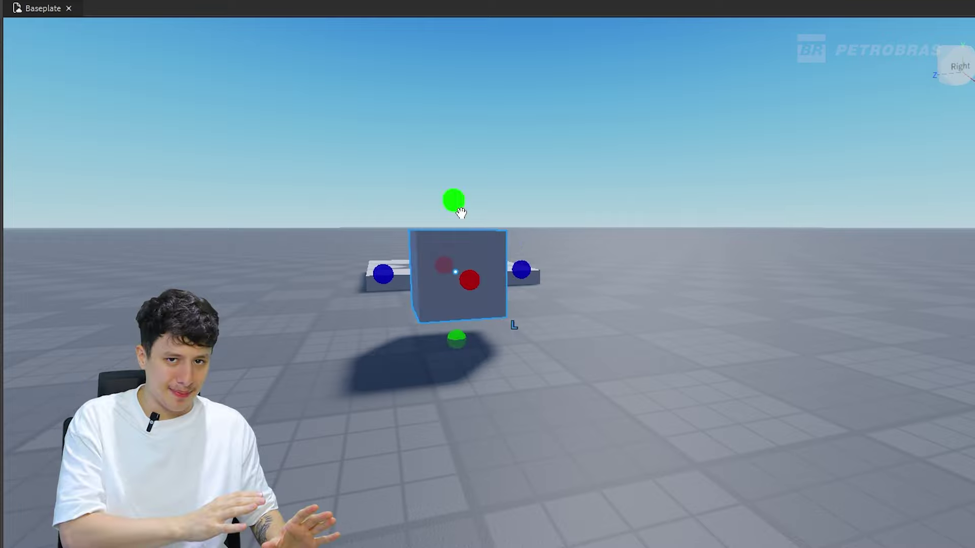
right_drag(577, 248, 671, 195)
drag(671, 195, 815, 198)
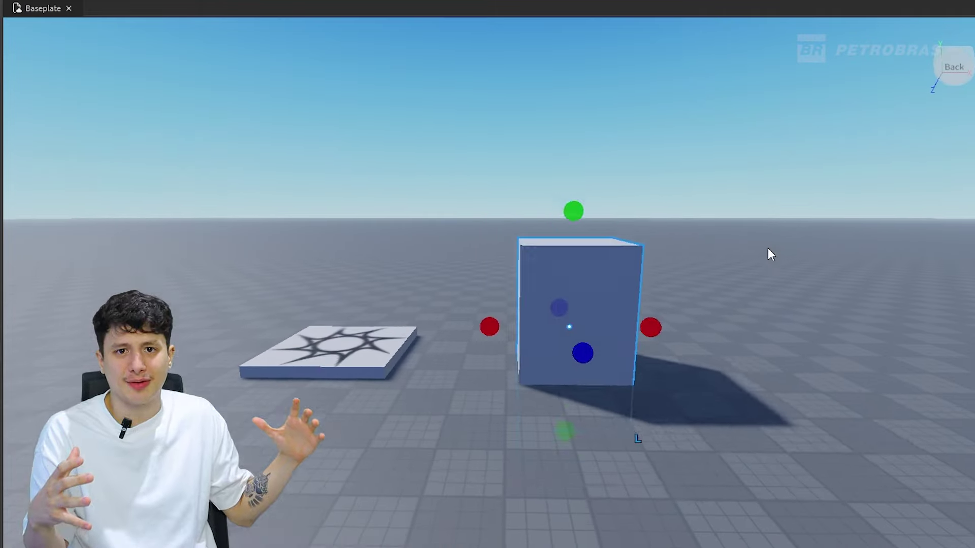
scroll(768, 255, up, 5)
right_drag(750, 316, 614, 291)
drag(465, 304, 472, 196)
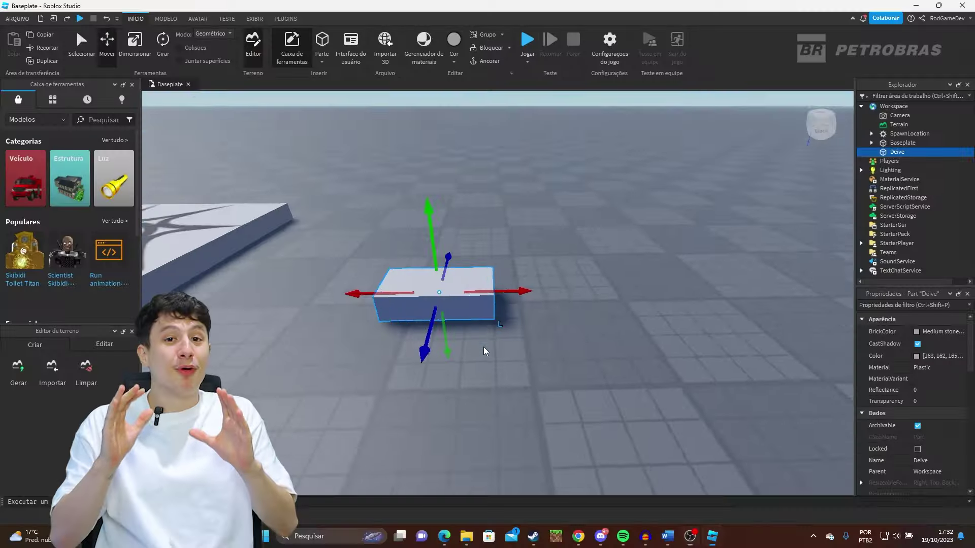
Step: Rotate the Deive part about its vertical axis and about a second axis with the Rotate tool
key(ctrl+3)
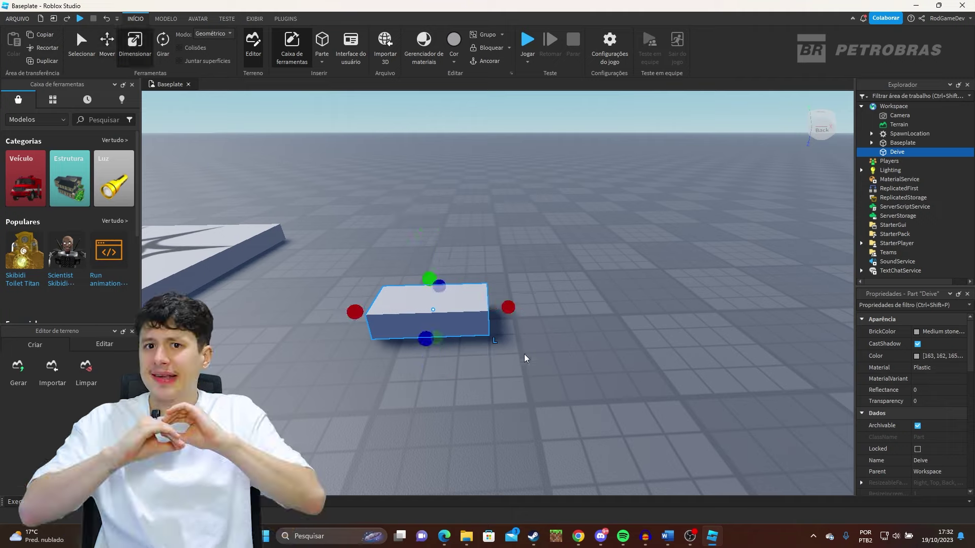
key(ctrl+4)
right_drag(562, 363, 511, 346)
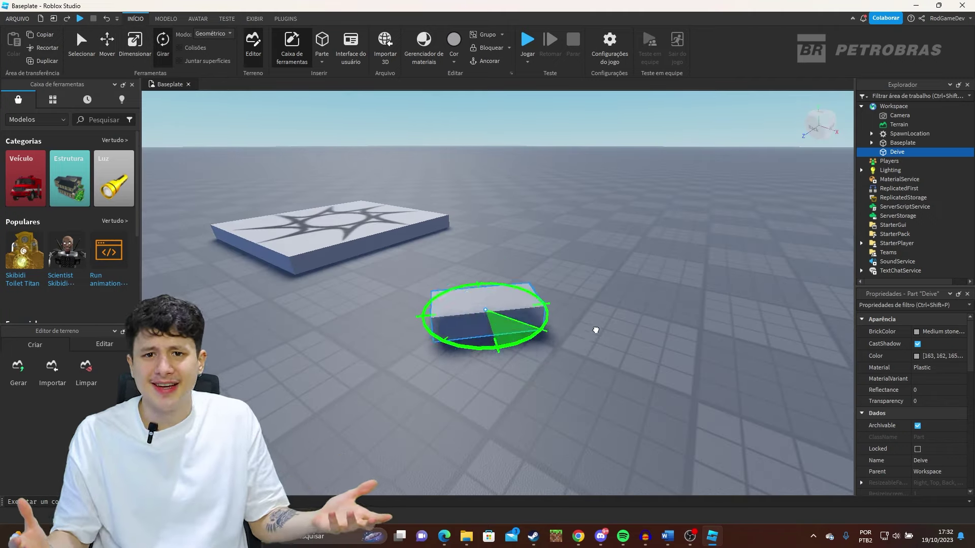
drag(591, 338, 554, 330)
drag(525, 282, 529, 365)
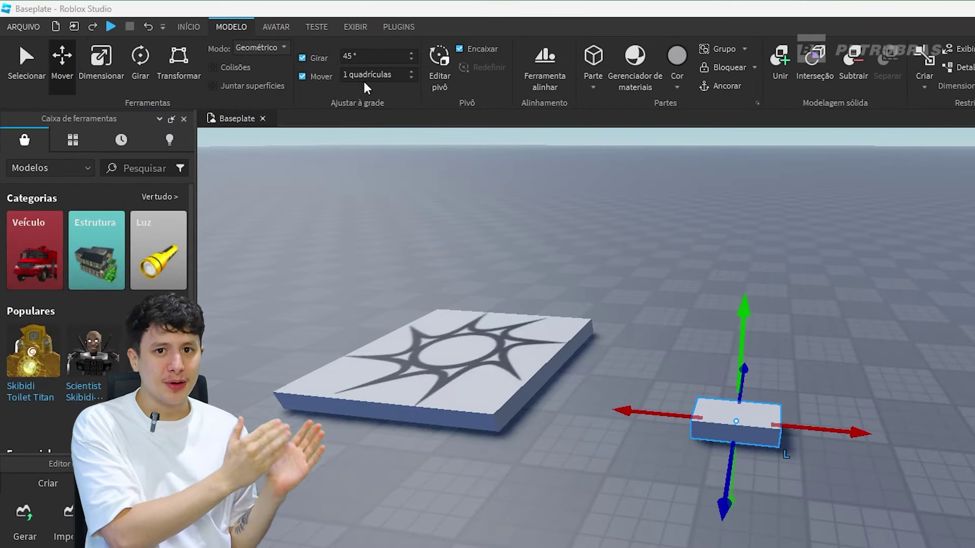
Step: Slide the Deive part back and forth along its red axis with movement snapping of 1 stud
drag(845, 428, 758, 427)
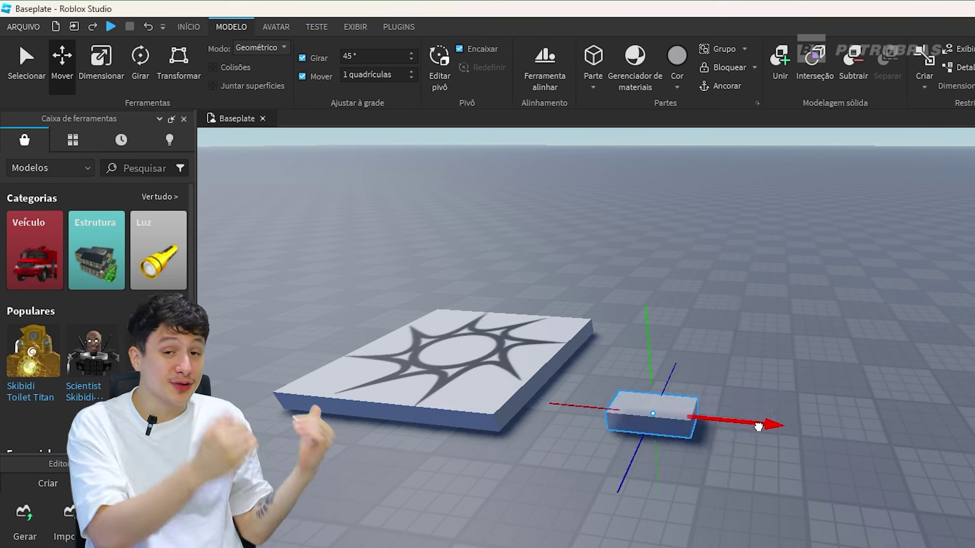
drag(830, 428, 873, 432)
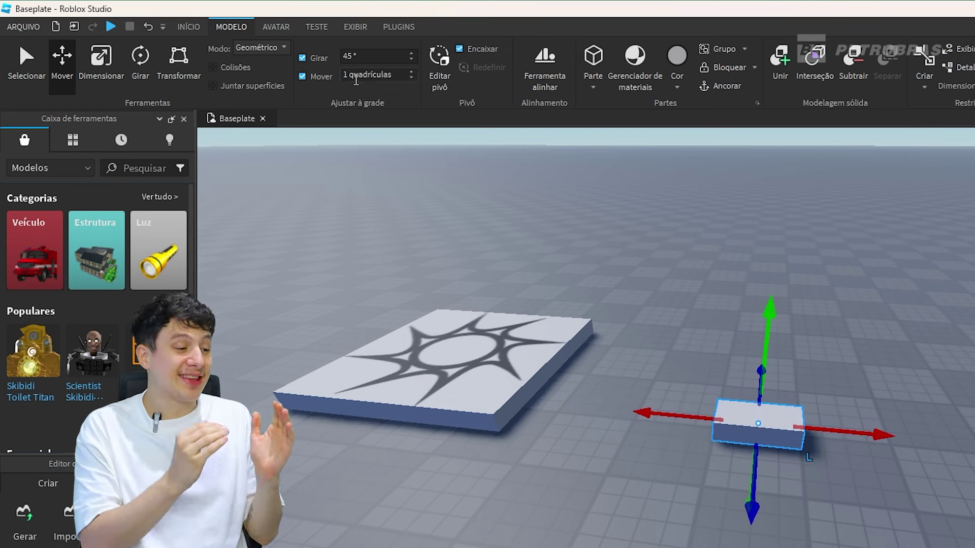
drag(857, 431, 836, 430)
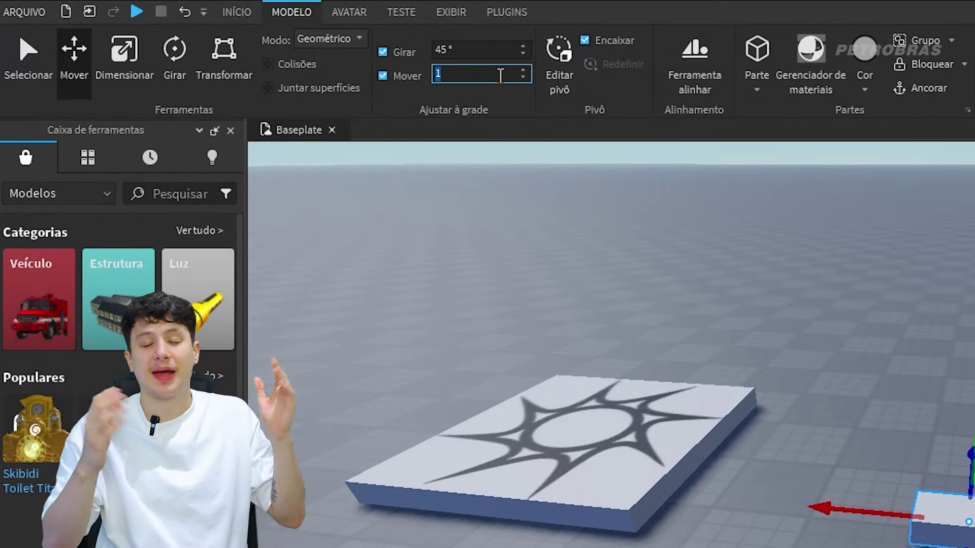
Step: Try movement snap values of 1 and 0 while sliding the Deive part along its red axis
key(Return)
mouse_move(892, 435)
mouse_down()
mouse_move(797, 416)
mouse_move(909, 434)
mouse_up()
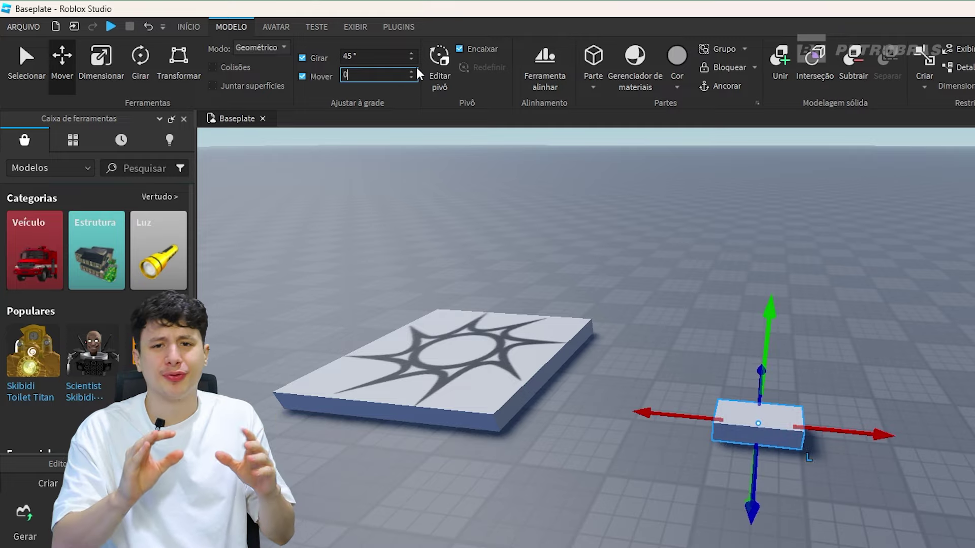
mouse_move(875, 435)
mouse_down()
mouse_move(822, 432)
mouse_move(877, 450)
mouse_up()
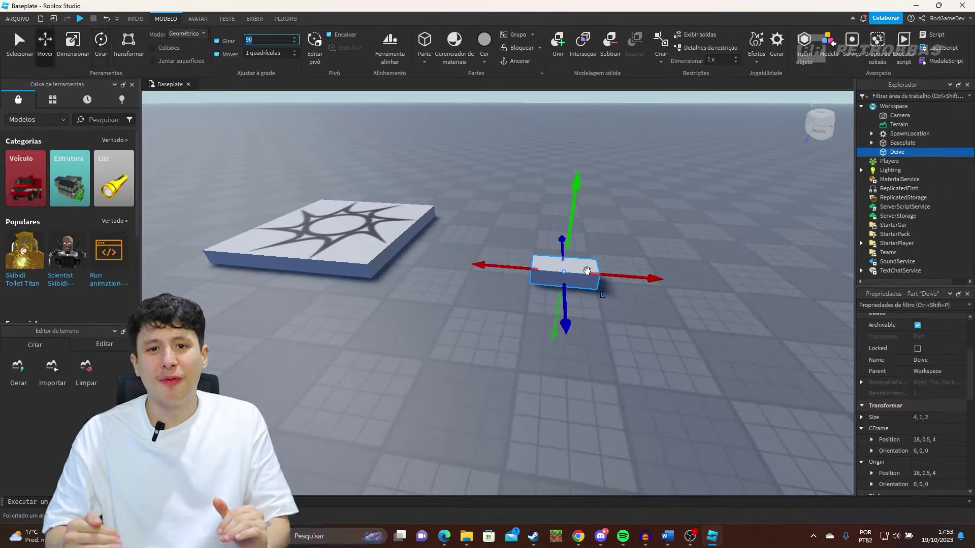
Step: Rotate the Deive part about its blue axis to an orientation of 0, 0, 180, using 45° rotation snapping
key(ctrl+2)
drag(630, 264, 584, 218)
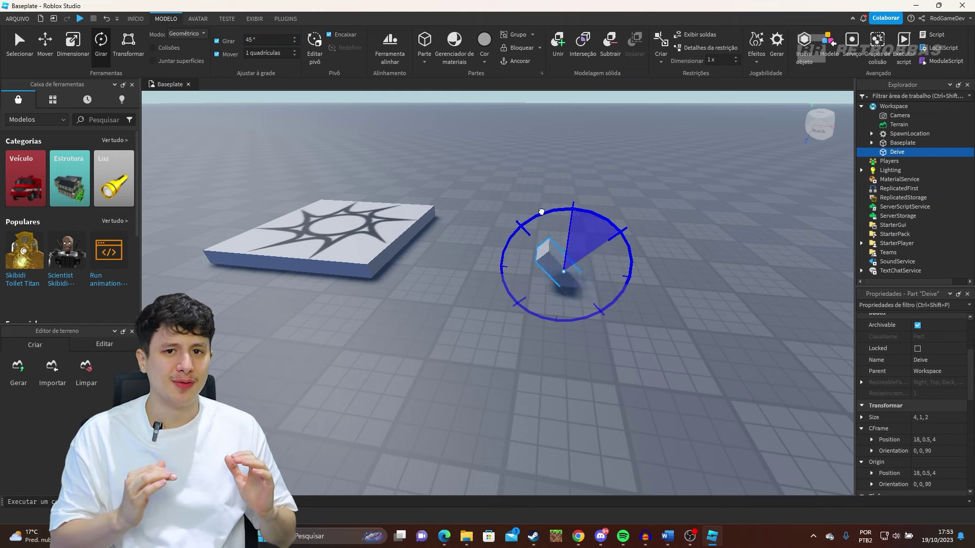
drag(582, 221, 518, 206)
Step: Set the rotation snap to 15° and the movement snap to 0.5 studs, keeping the Deive part selected
double_click(269, 39)
text(15)
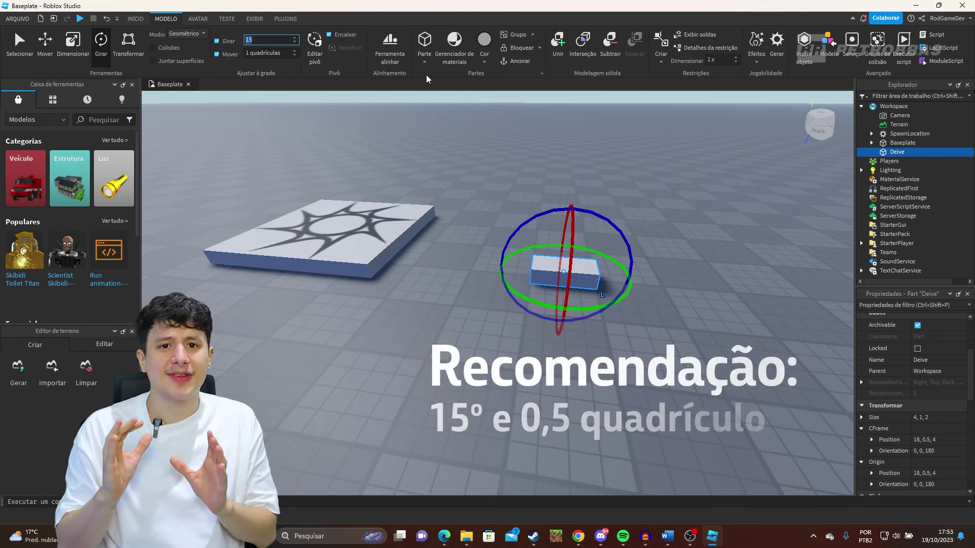
mouse_move(596, 219)
mouse_down()
mouse_move(638, 232)
mouse_move(596, 223)
mouse_up()
middle_drag(600, 284, 513, 270)
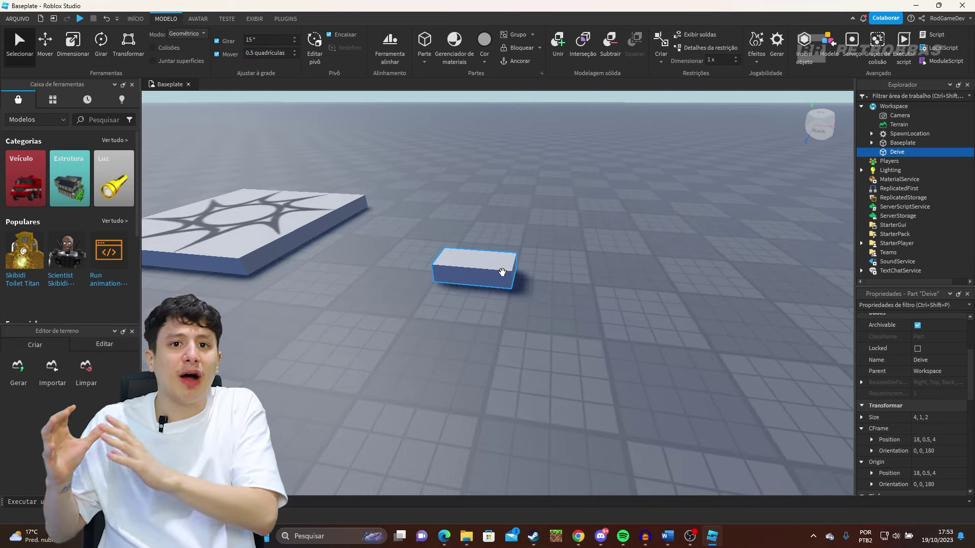
click(598, 285)
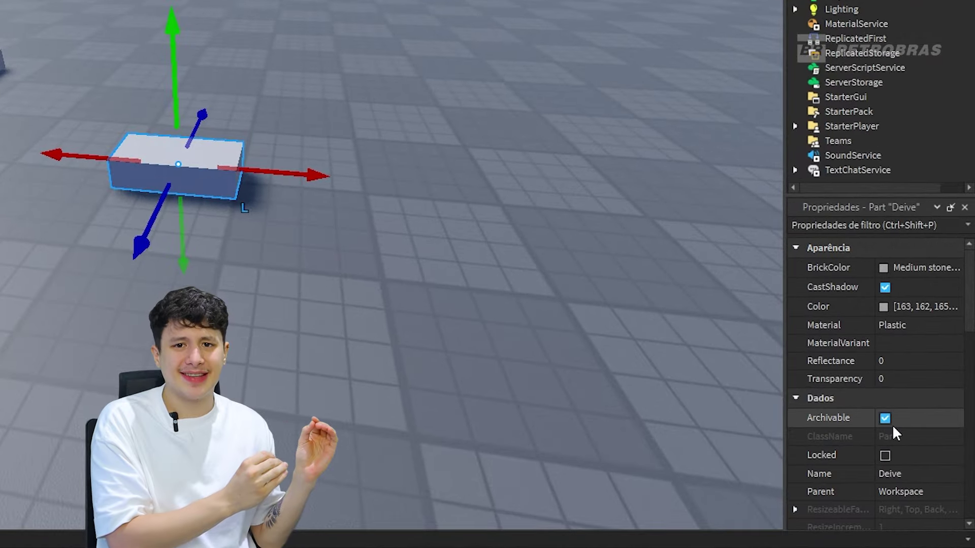
Step: Examine the Deive part's properties, including its appearance, data, transform and collision settings
scroll(897, 401, down, 6)
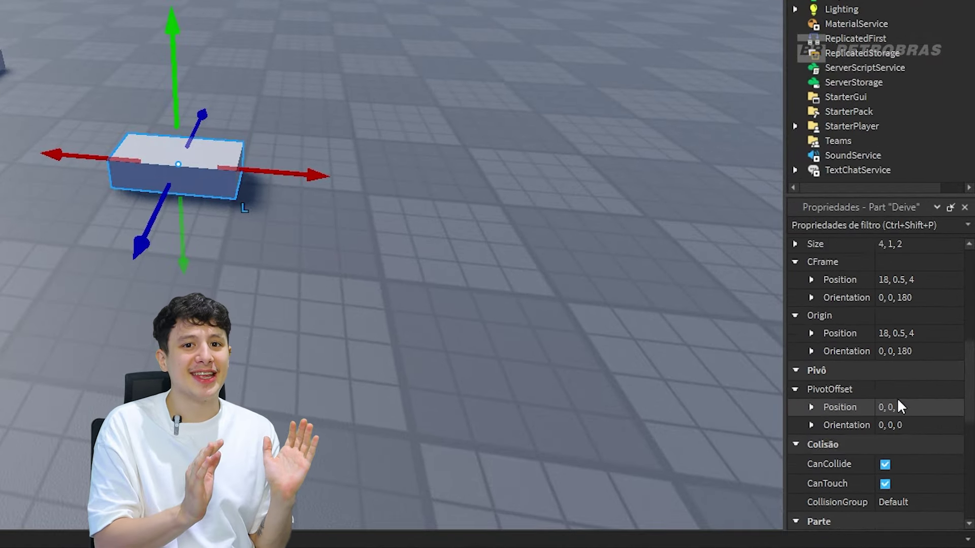
scroll(898, 401, up, 6)
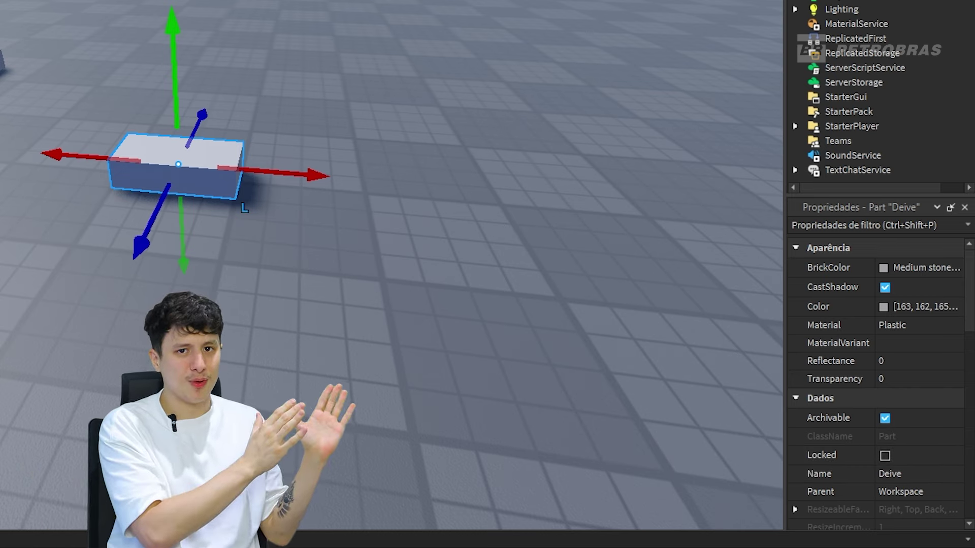
scroll(921, 456, down, 3)
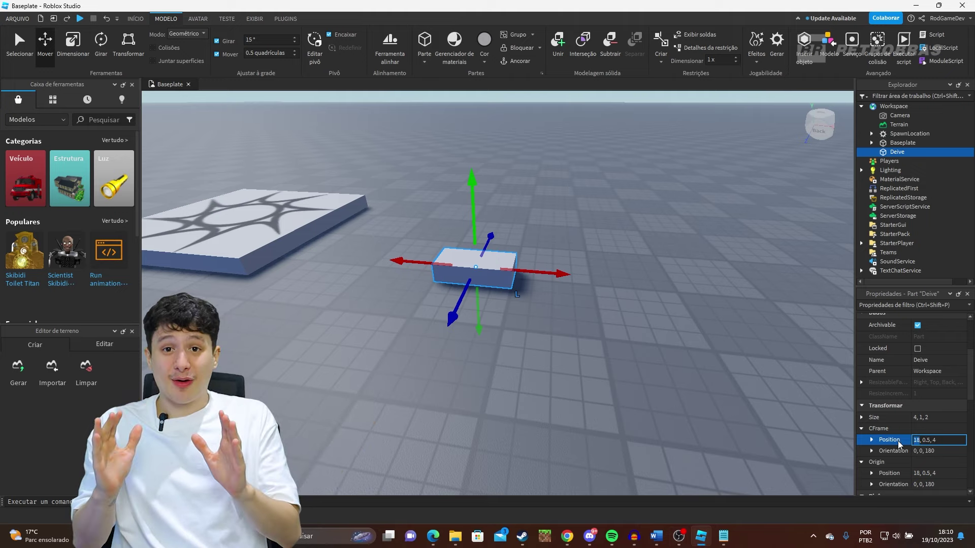
key(Return)
key(f)
scroll(937, 365, up, 5)
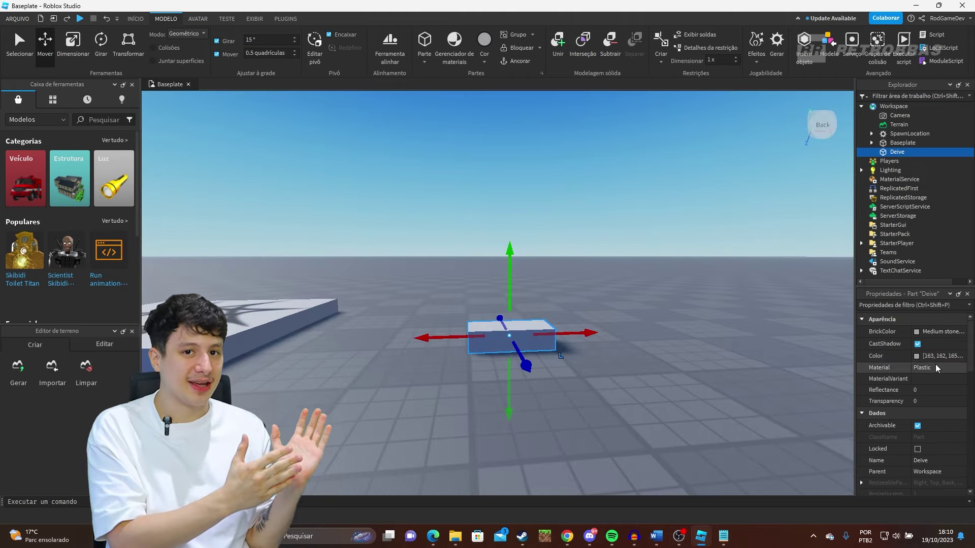
Step: Try another material and the green color #24a57a on the Deive part, reverting both changes
click(933, 372)
click(934, 394)
right_drag(601, 350, 628, 364)
key(ctrl+z)
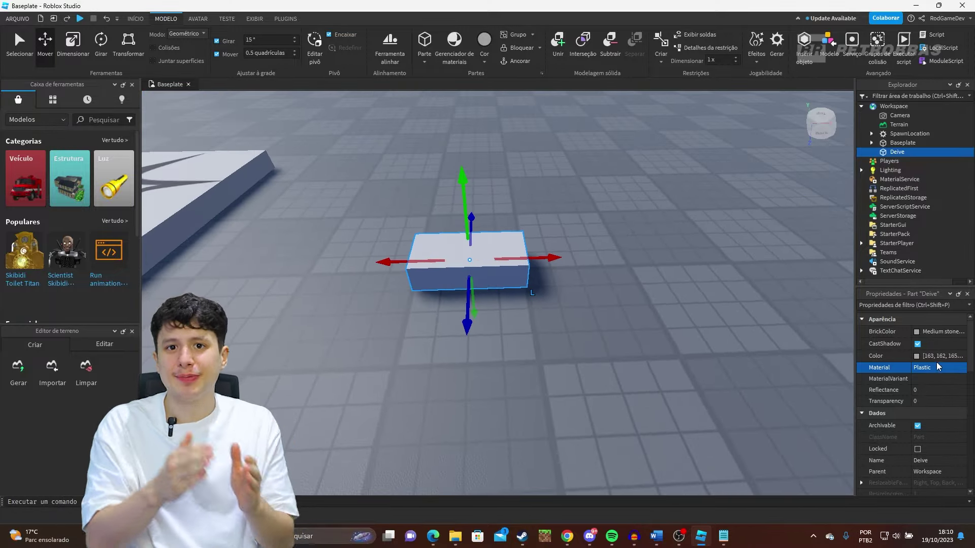
click(917, 356)
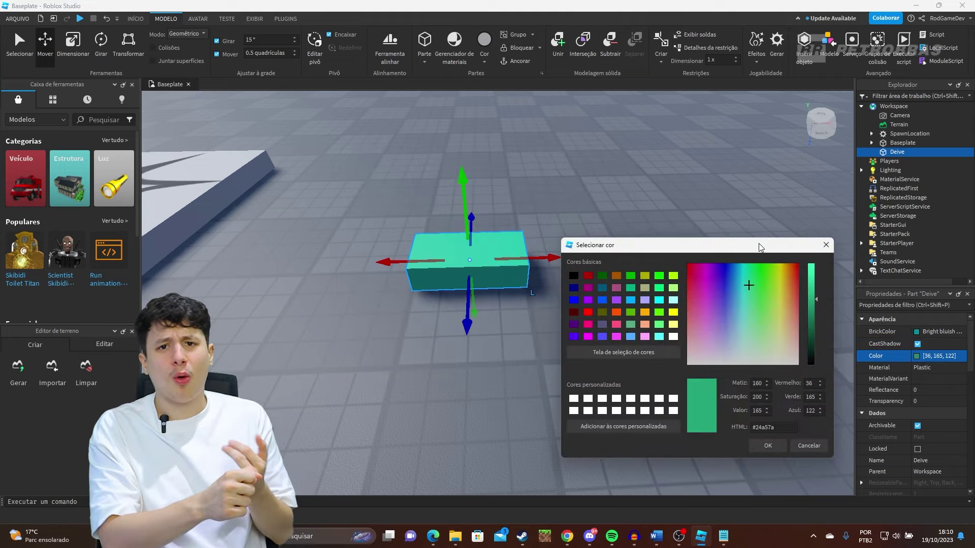
click(807, 443)
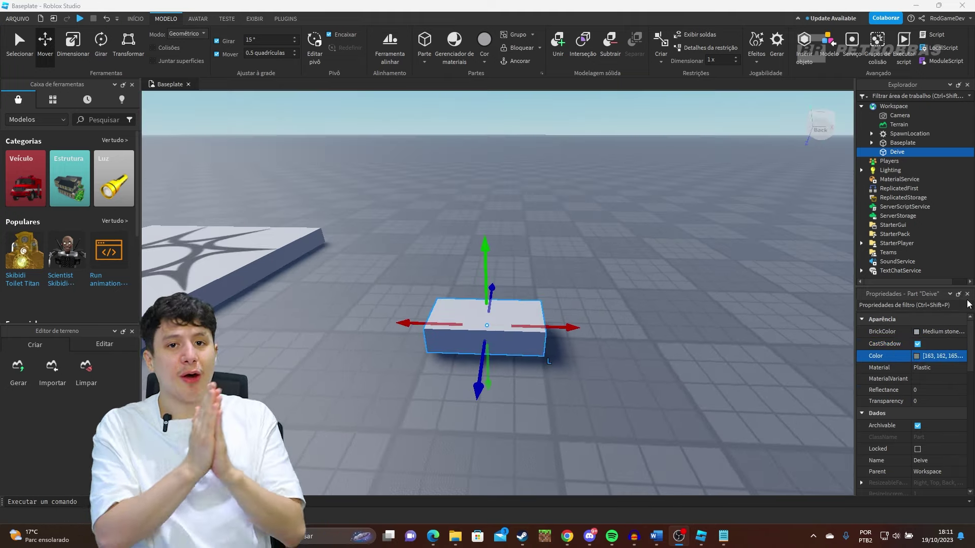
Step: Close the Properties window and restore it
click(967, 294)
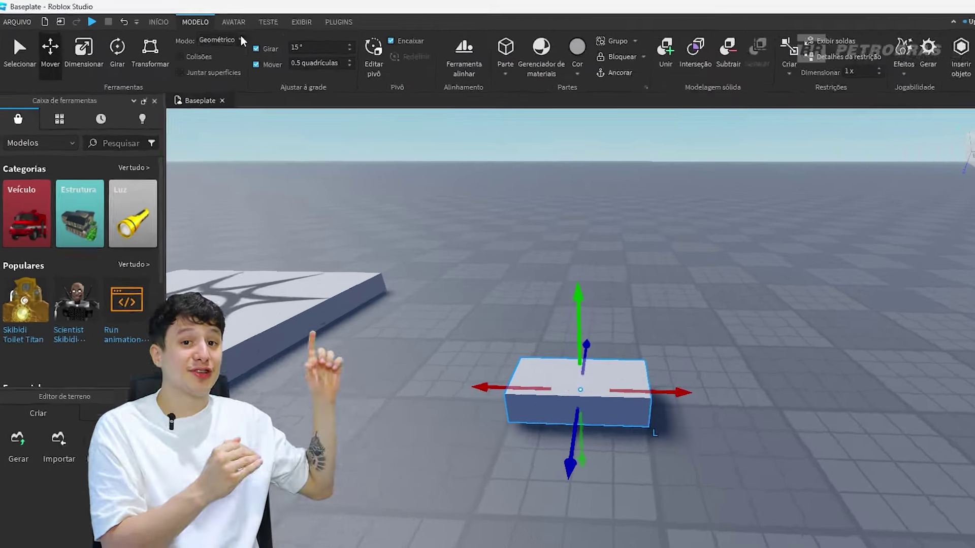
click(254, 18)
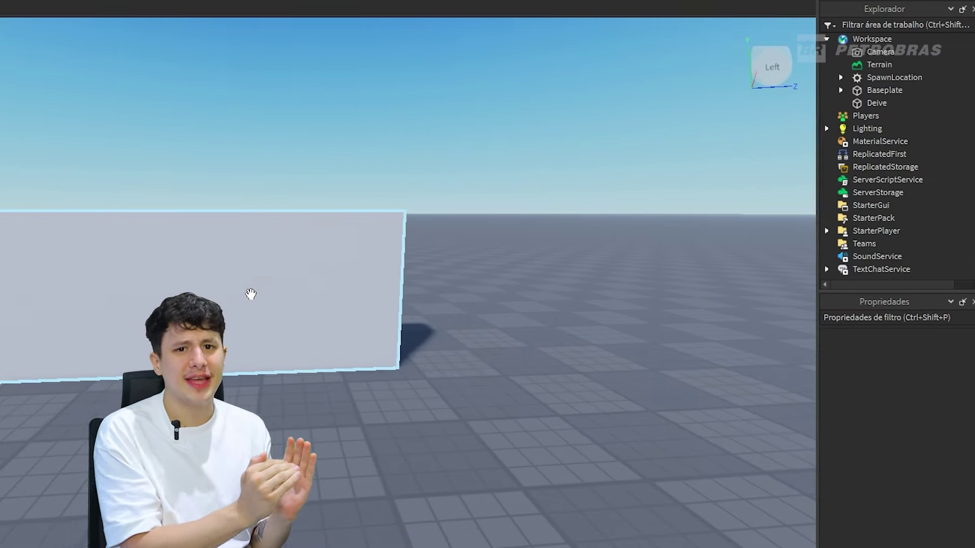
Step: Set the Deive wall's color to brown RGB 165, 95, 55 and its material to wood planks
click(250, 294)
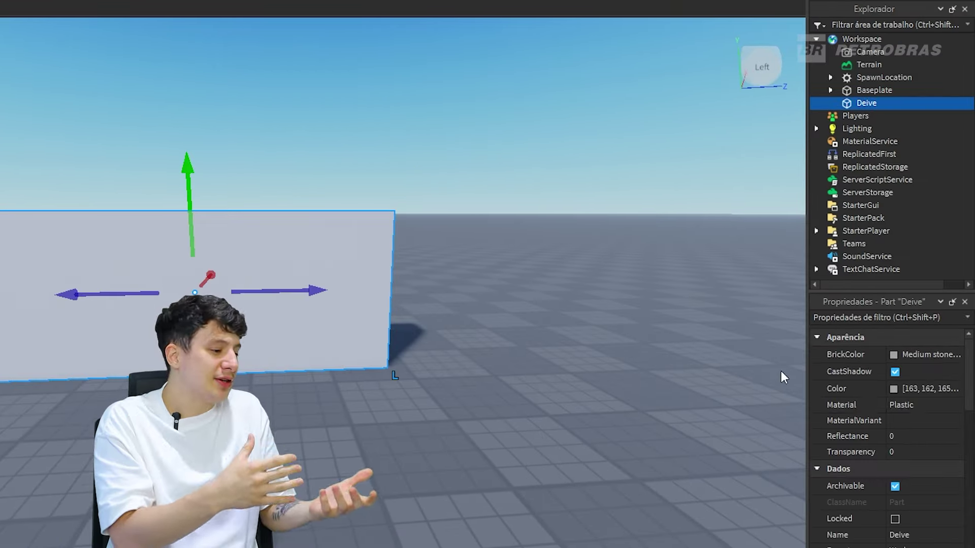
click(892, 389)
click(421, 175)
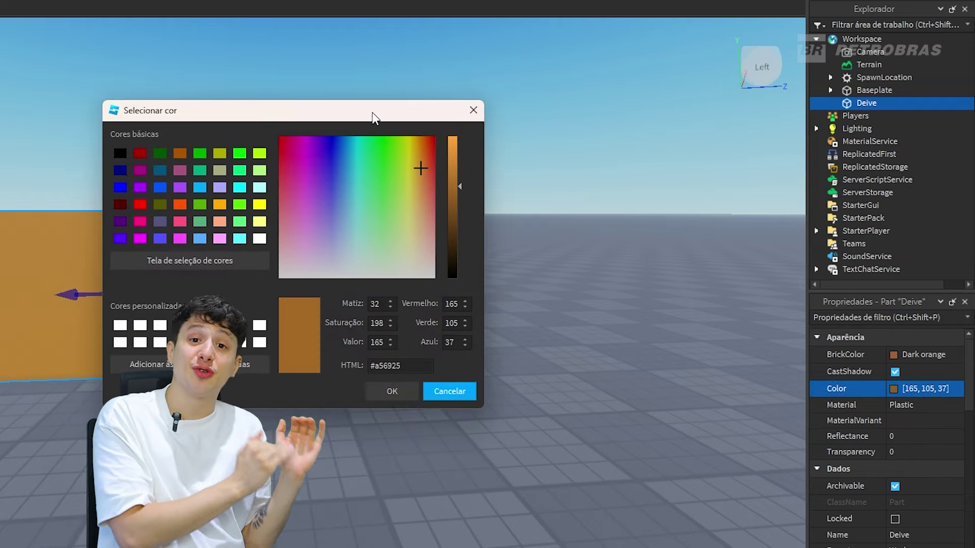
drag(375, 111, 578, 133)
mouse_move(629, 195)
mouse_down()
mouse_move(625, 177)
mouse_move(629, 206)
mouse_up()
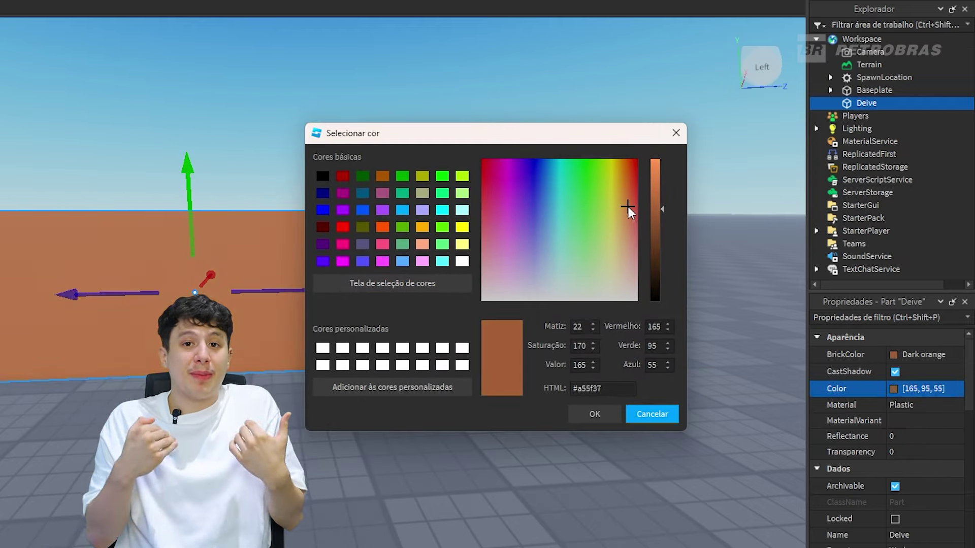
click(595, 414)
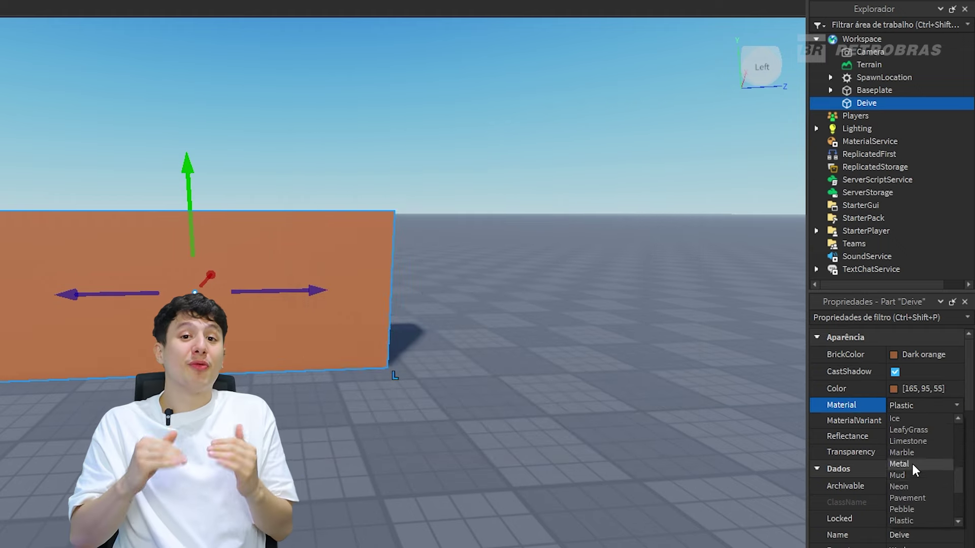
click(914, 520)
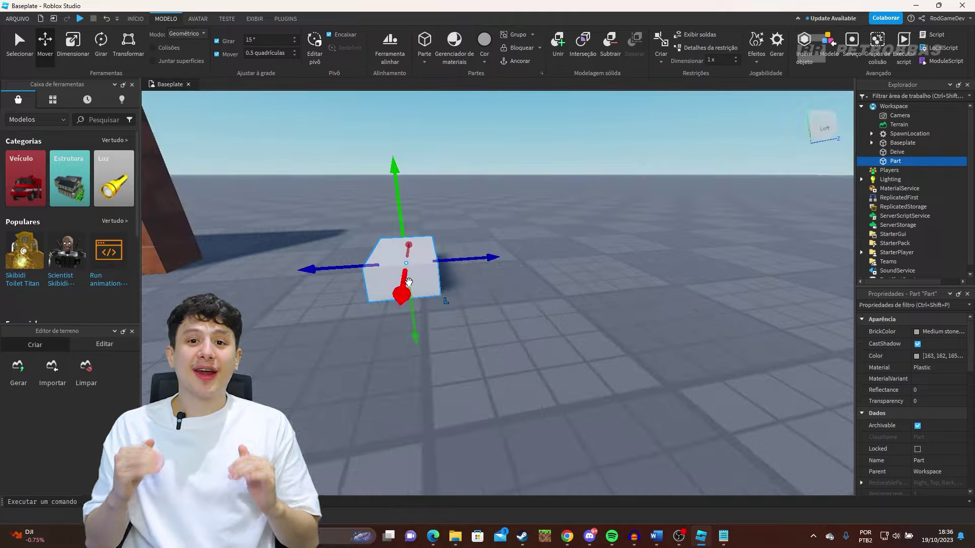
Step: Move and resize the new part into a square block in front of the wooden wall, and rename it Quadrado
key(ctrl+3)
key(ctrl+2)
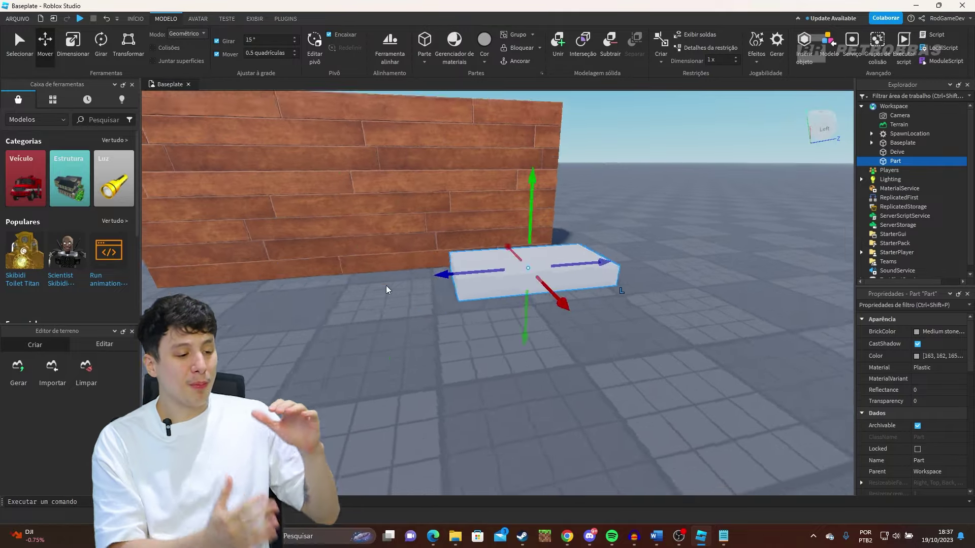
scroll(436, 299, up, 5)
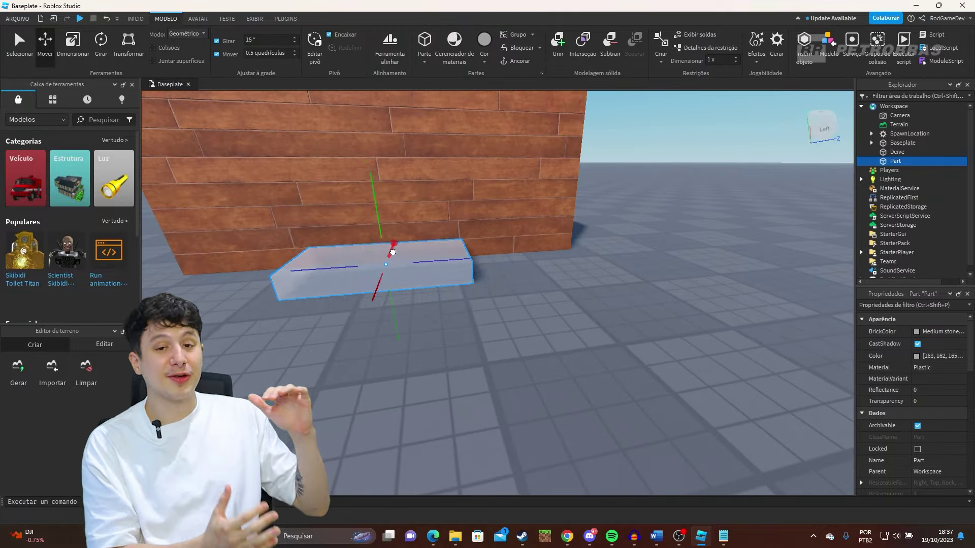
key(ctrl+3)
key(ctrl+t)
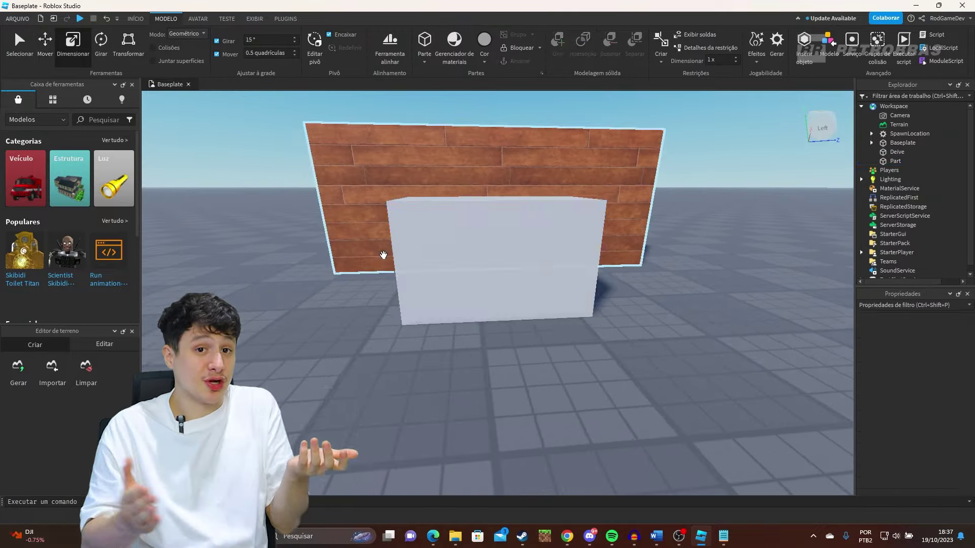
right_drag(547, 281, 781, 213)
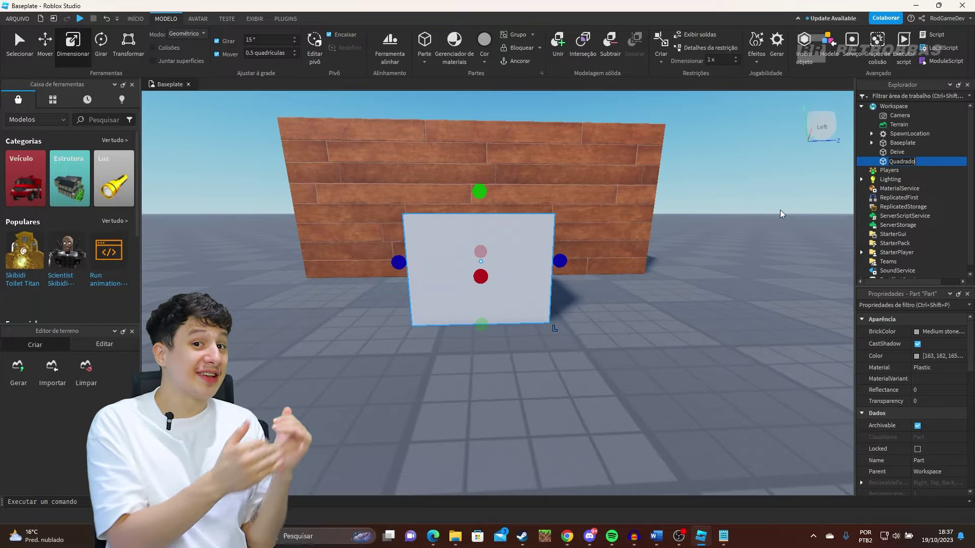
Step: Collapse the part's CFrame property and select its Origin position
scroll(913, 406, down, 5)
click(939, 362)
click(876, 373)
click(926, 384)
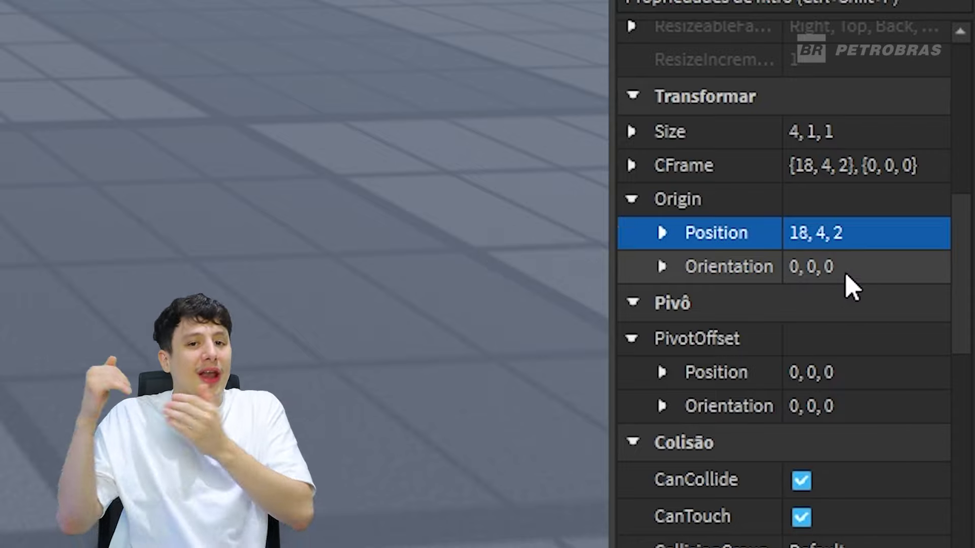
Step: Set the part's Origin position to 20, 1.75, 1.25
click(866, 235)
text(20, 1.75, 1.25)
key(Return)
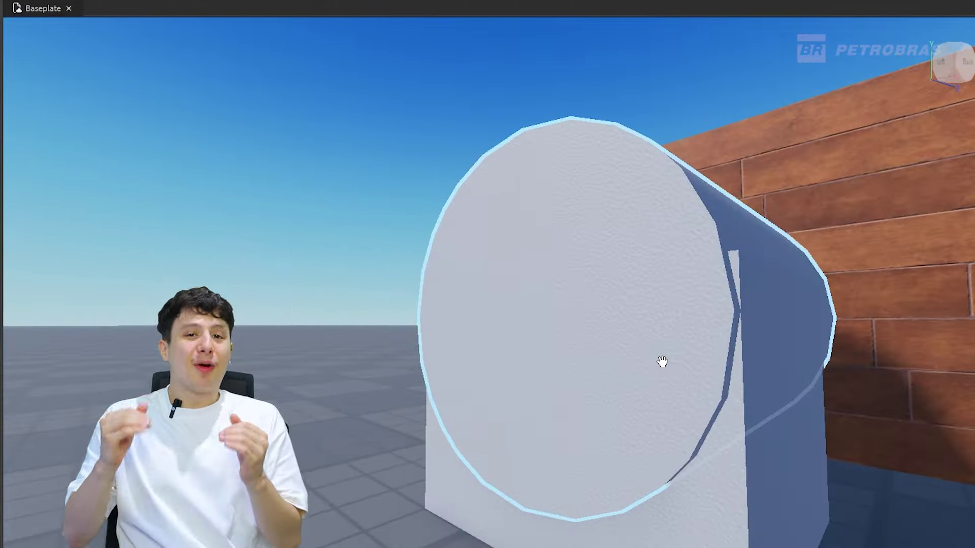
Step: Select both the QuadradoPorta block and the overlapping cylinder and negate them into negative parts
right_drag(662, 362, 283, 341)
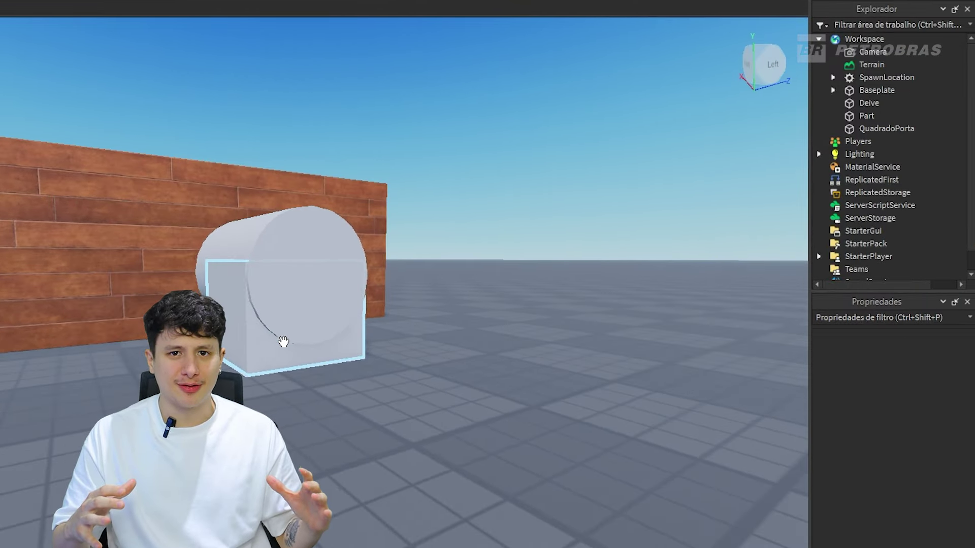
click(284, 341)
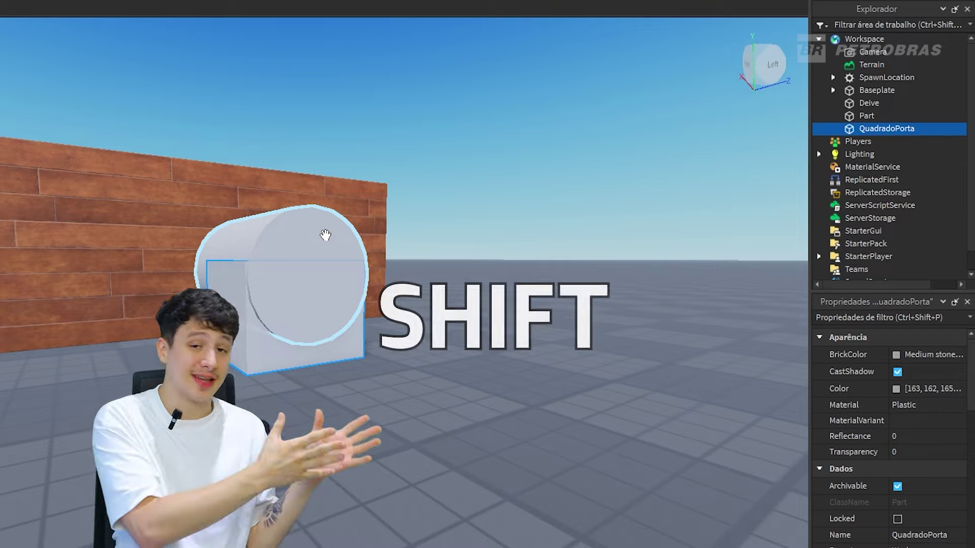
shift+click(264, 350)
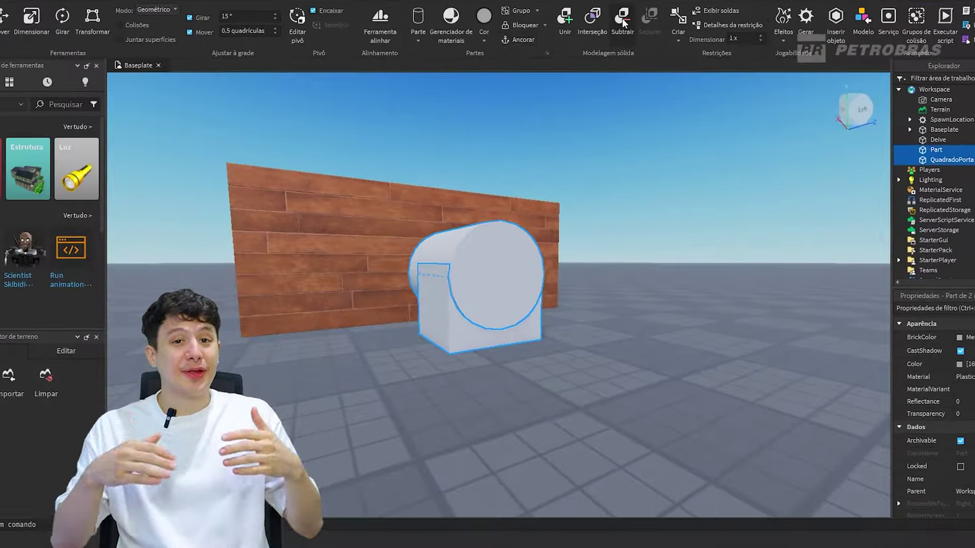
click(623, 18)
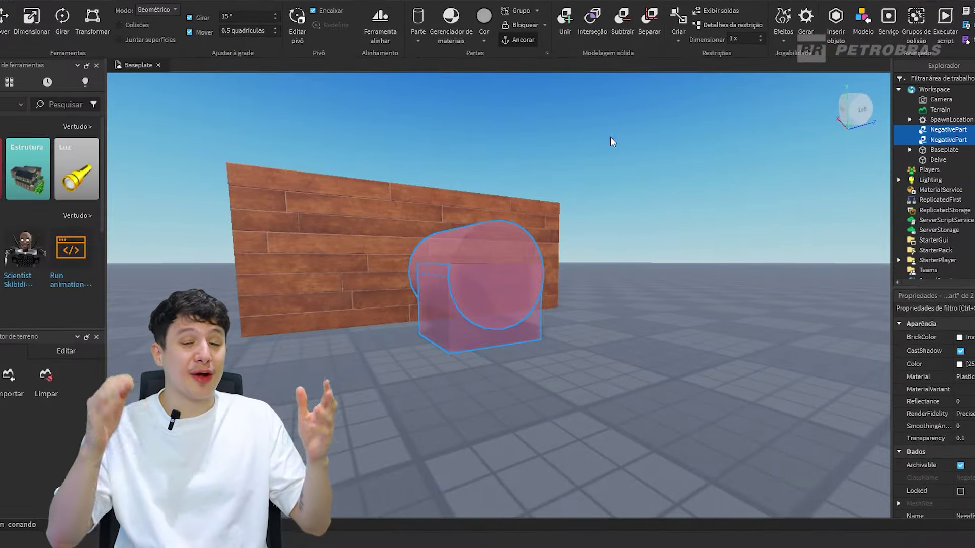
Step: Move the two negative parts together along the X axis into the wooden wall
right_drag(601, 168, 553, 285)
key(f)
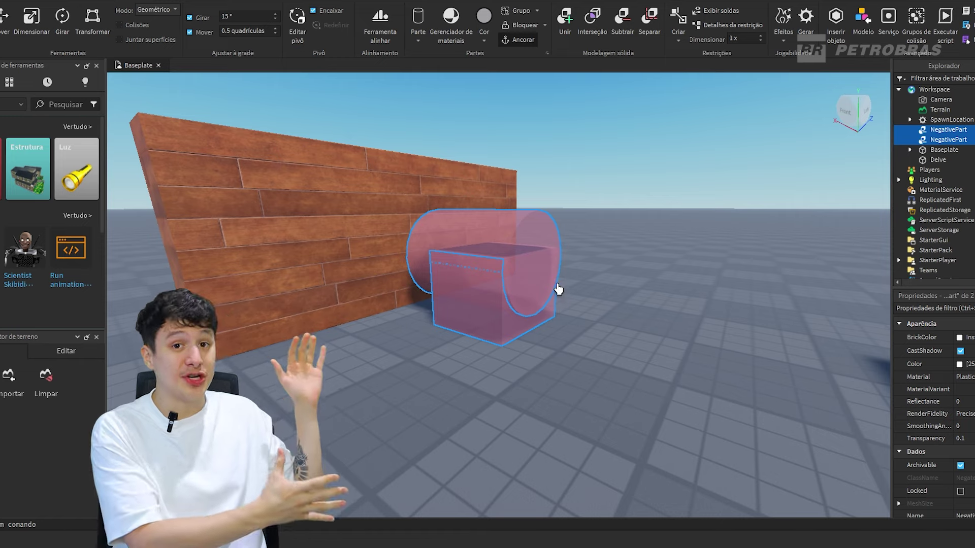
key(ctrl+2)
right_drag(583, 306, 582, 306)
drag(685, 274, 585, 284)
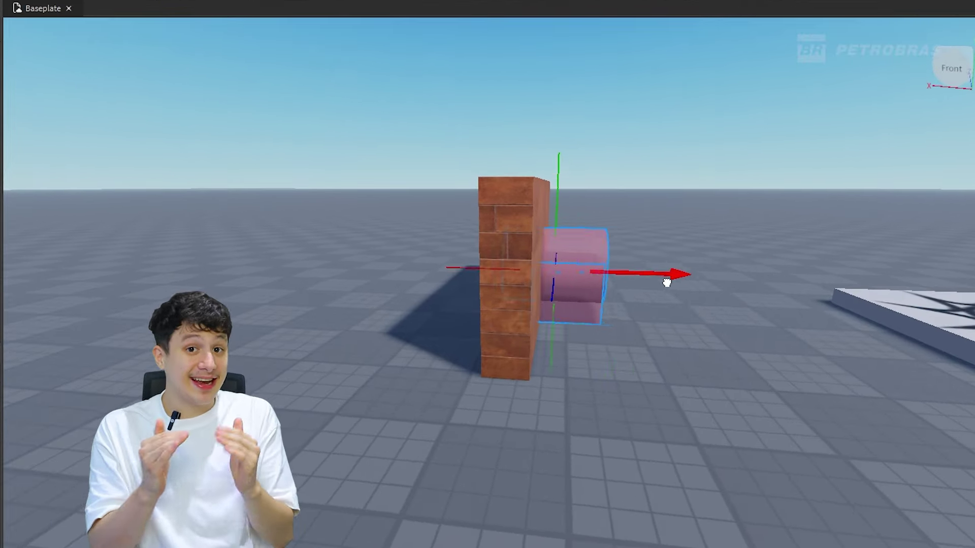
Step: Unite the wooden wall with the two negative parts to cut an arched doorway
right_drag(611, 287, 714, 222)
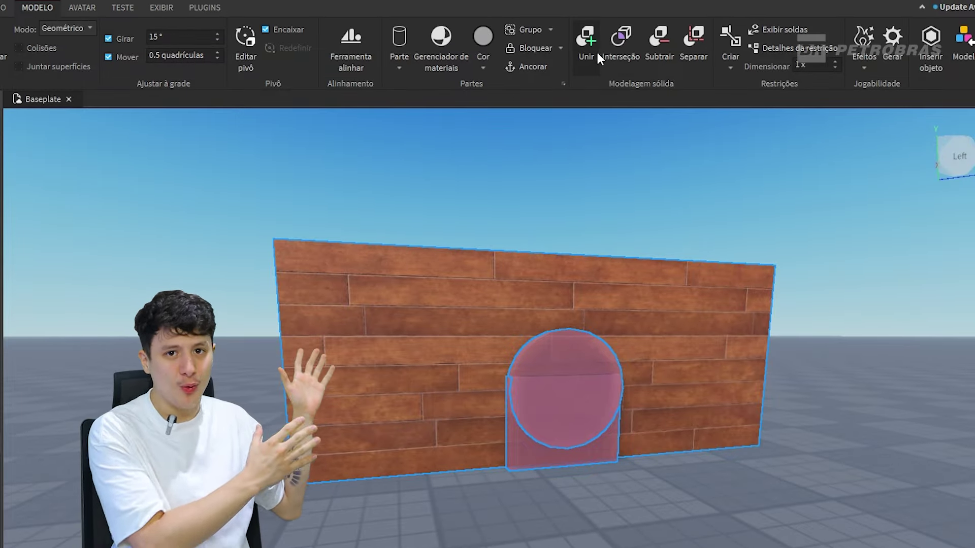
click(589, 41)
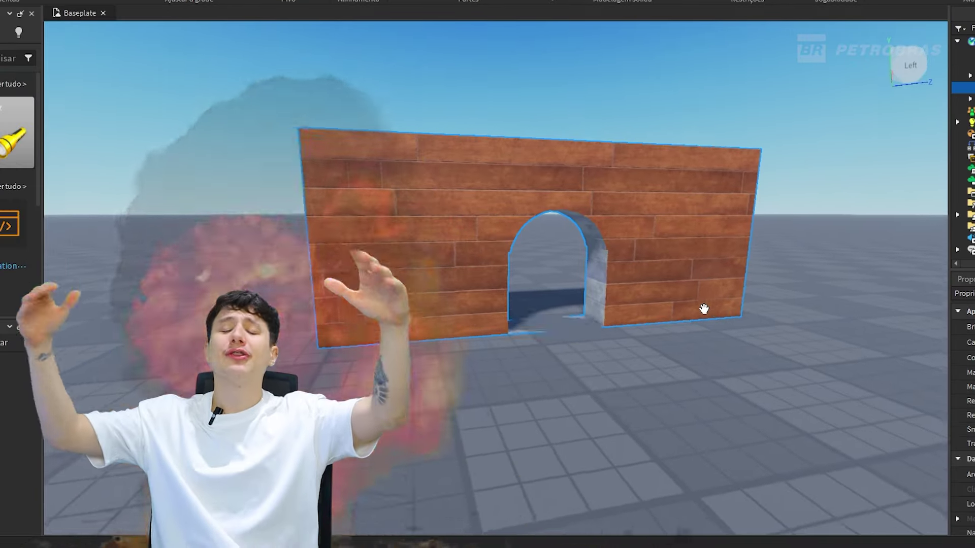
scroll(704, 309, down, 5)
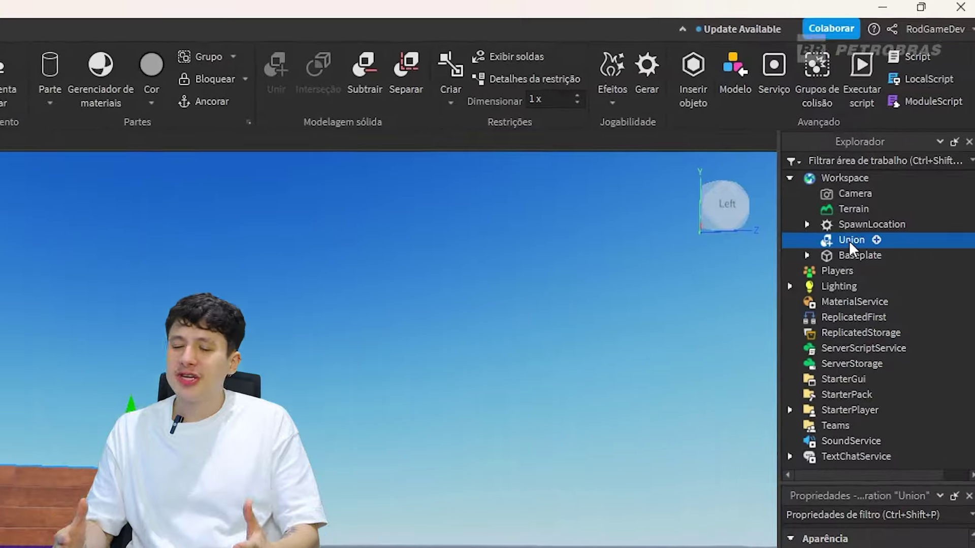
Step: Rename the union as "Deive, A parede"
right_click(849, 240)
click(731, 358)
text(Deive, A parede)
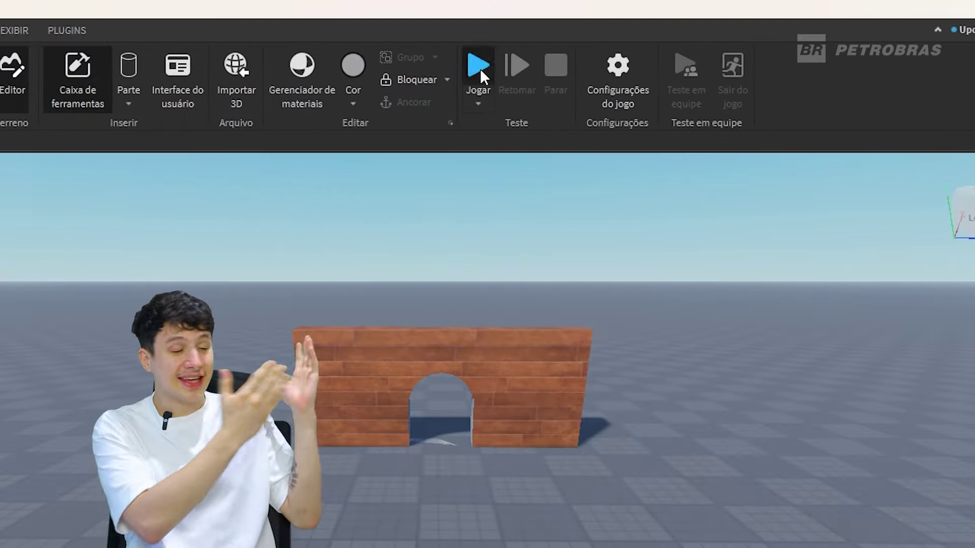
Step: Playtest the place and walk the character toward the arched doorway and back
click(480, 68)
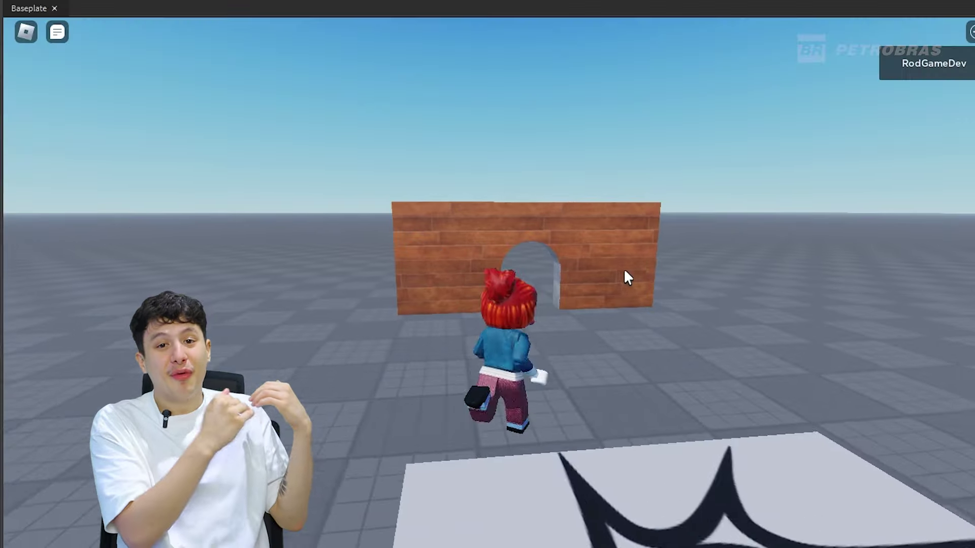
key(w)
key(s)
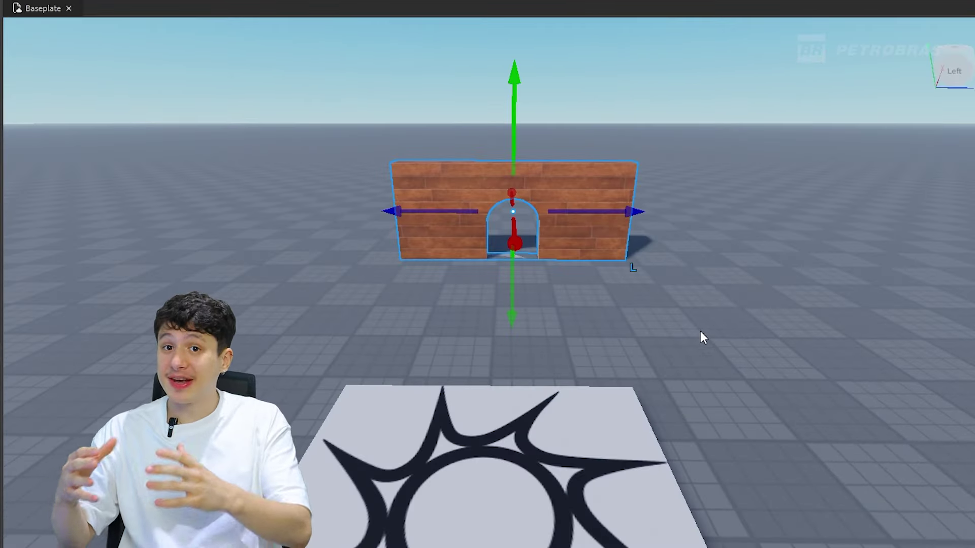
Step: Try stretching the arched wall's width from each end and its height with the Scale tool, restoring its size each time
key(ctrl+3)
drag(657, 211, 964, 212)
key(ctrl+z)
drag(366, 227, 216, 226)
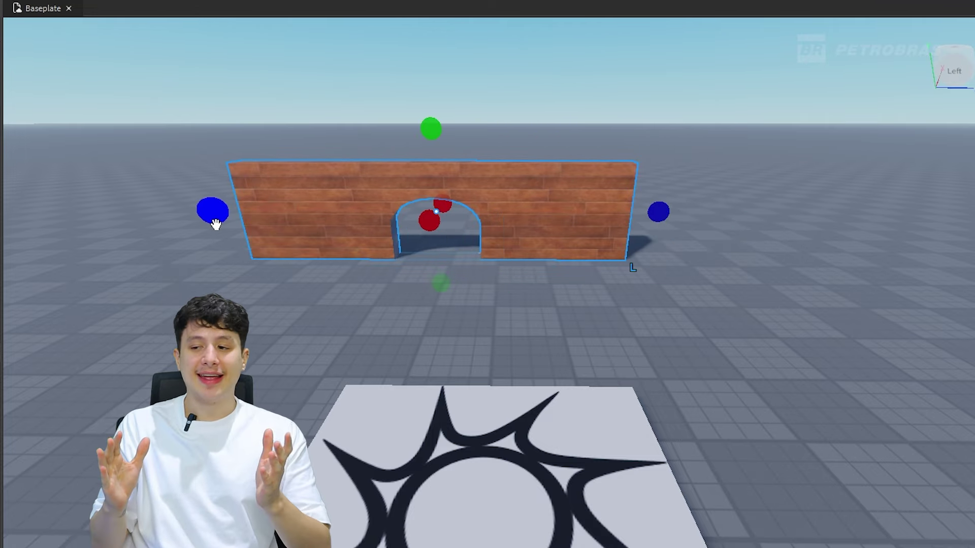
key(ctrl+z)
drag(514, 129, 518, 108)
drag(522, 48, 520, 142)
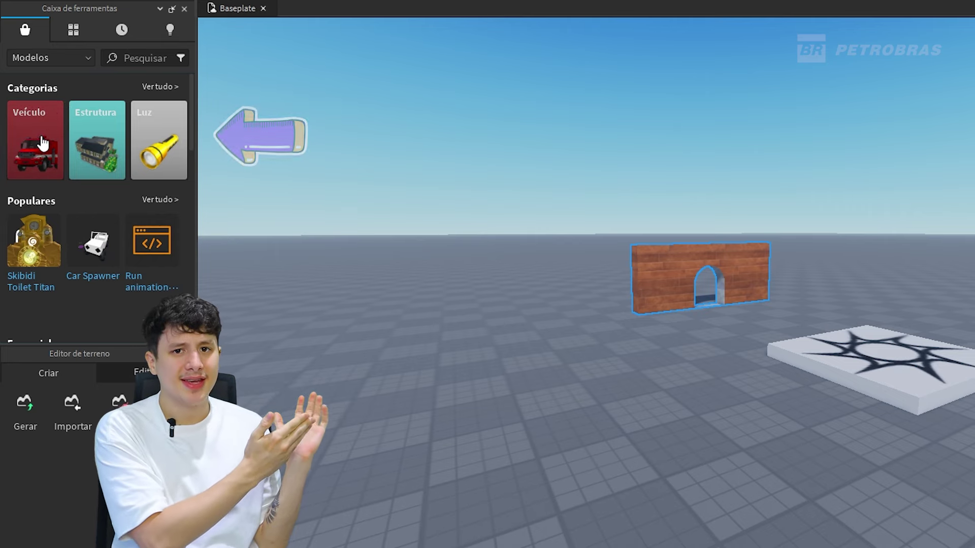
Step: Browse the vehicle models in the toolbox and return to all models
click(43, 144)
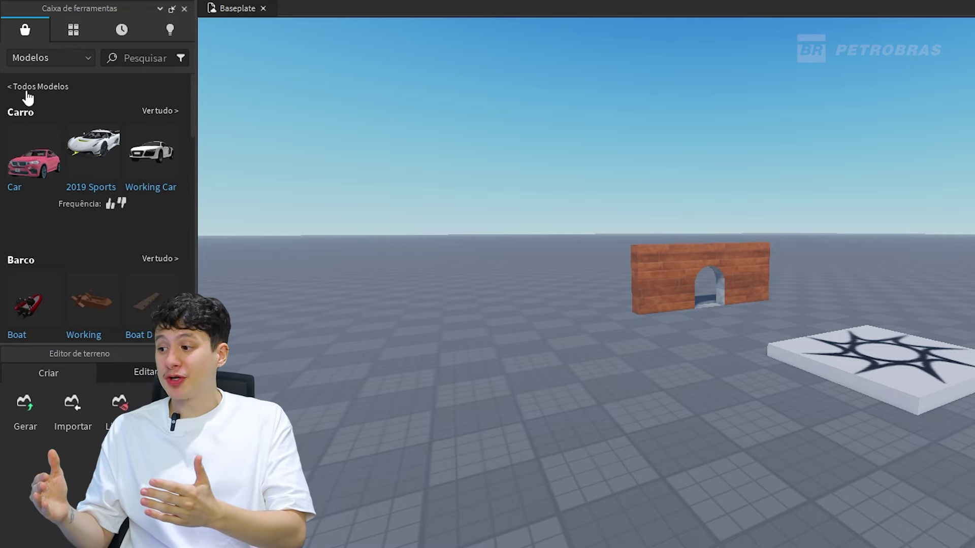
click(52, 85)
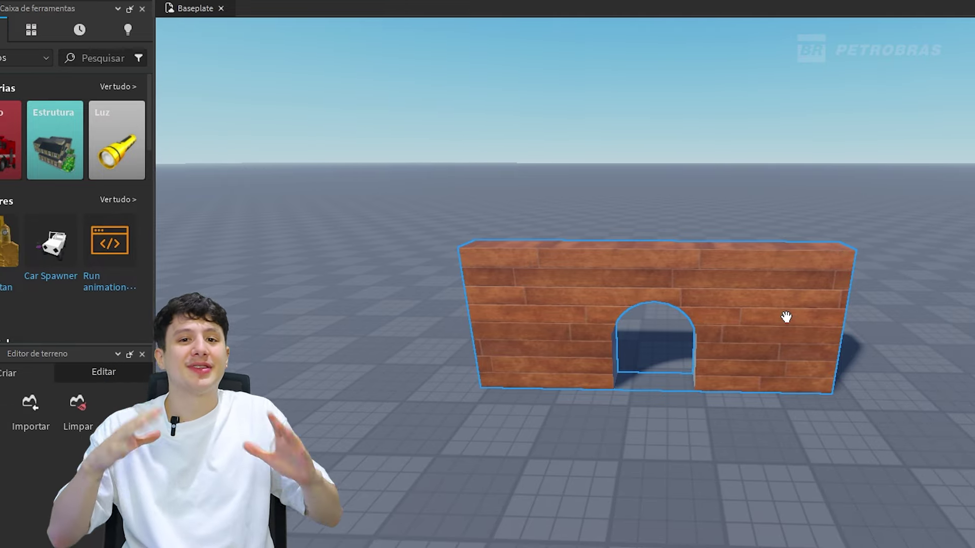
Step: Try scaling the arched wall from a single end and symmetrically from both ends
key(ctrl+3)
ctrl+drag(711, 331, 605, 316)
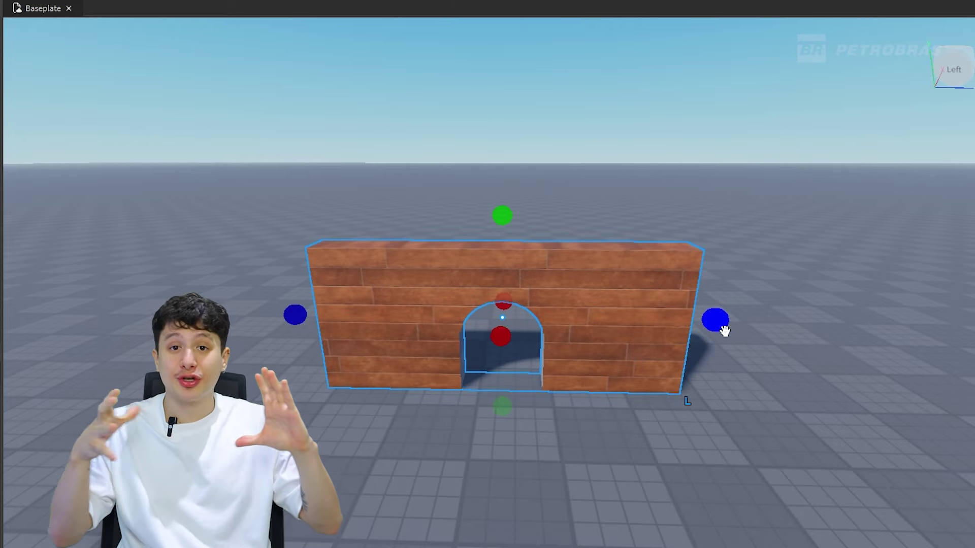
drag(718, 325, 490, 320)
key(ctrl+z)
drag(306, 327, 530, 326)
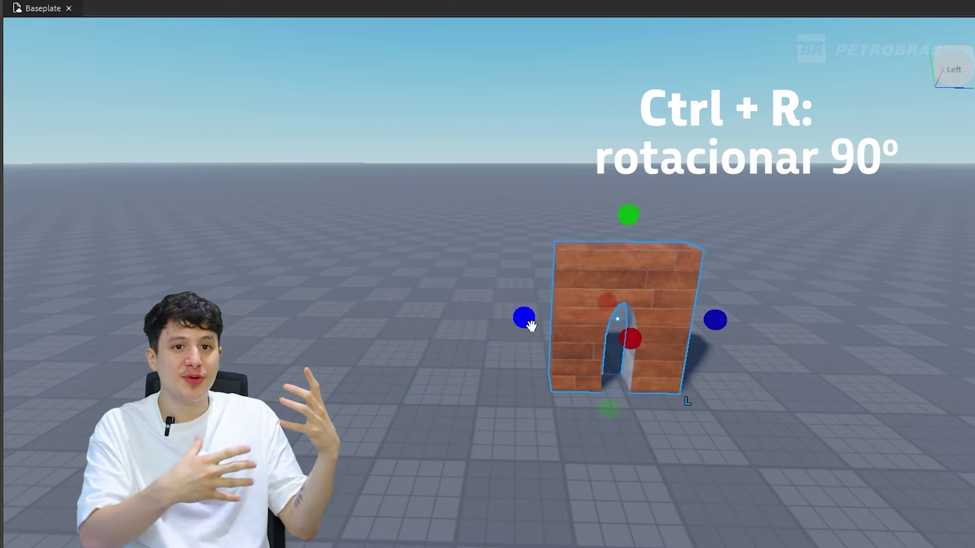
mouse_move(305, 321)
ctrl+mouse_down()
mouse_move(431, 317)
mouse_move(220, 313)
mouse_move(294, 315)
ctrl+mouse_up()
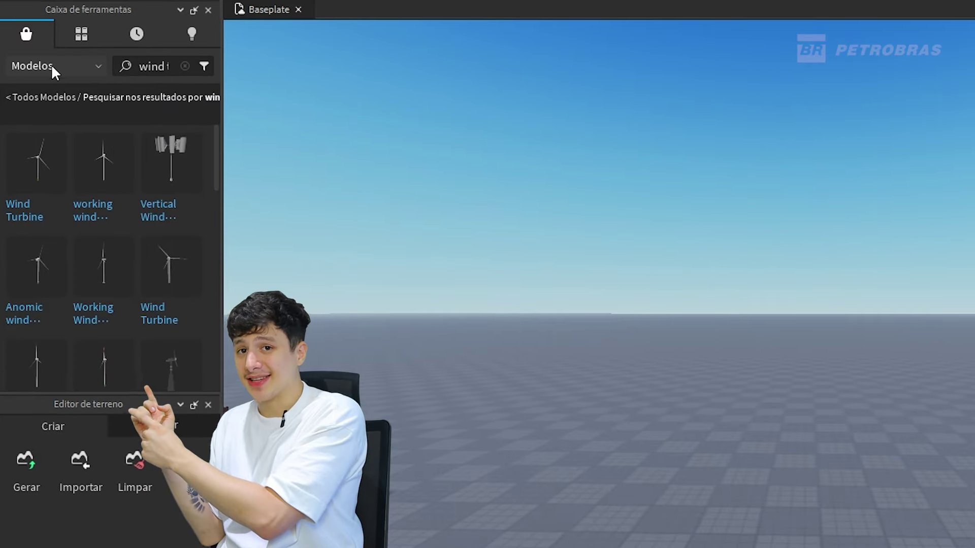
Step: Switch the toolbox from models to plugins and search for resizealign
click(50, 65)
click(61, 106)
click(155, 65)
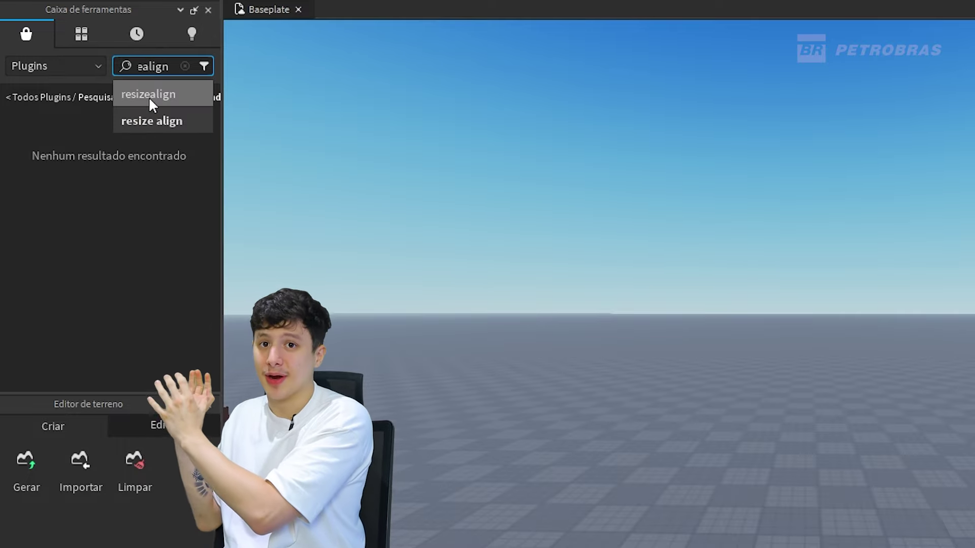
click(148, 96)
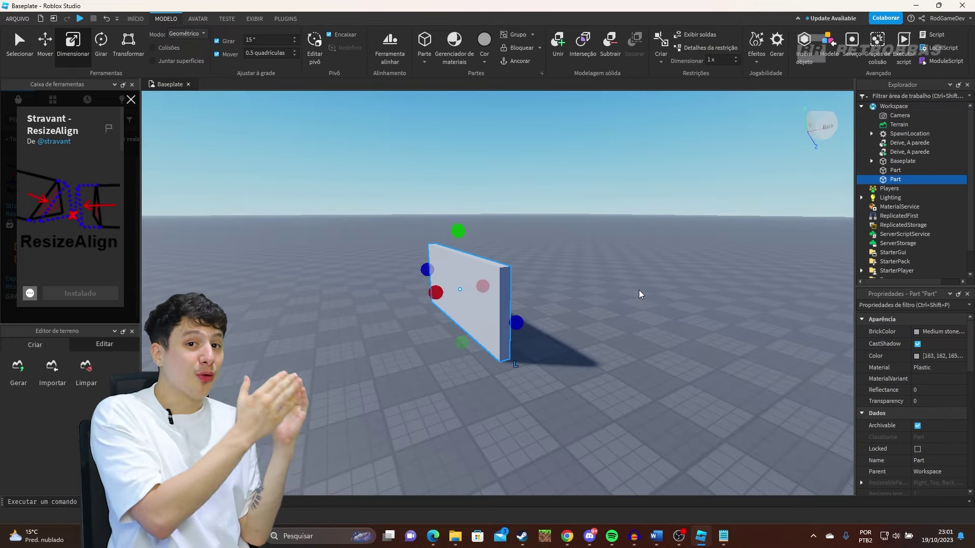
Step: Duplicate the plain wall parts and turn the copies in 90-degree rotations, aligning them into a closed four-walled room
key(ctrl+d)
key(ctrl+r)
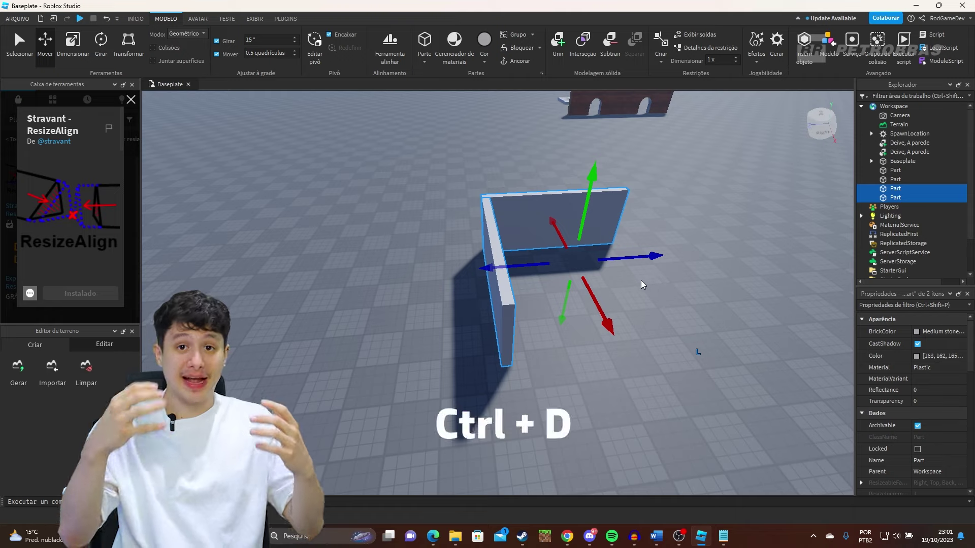
key(ctrl+r)
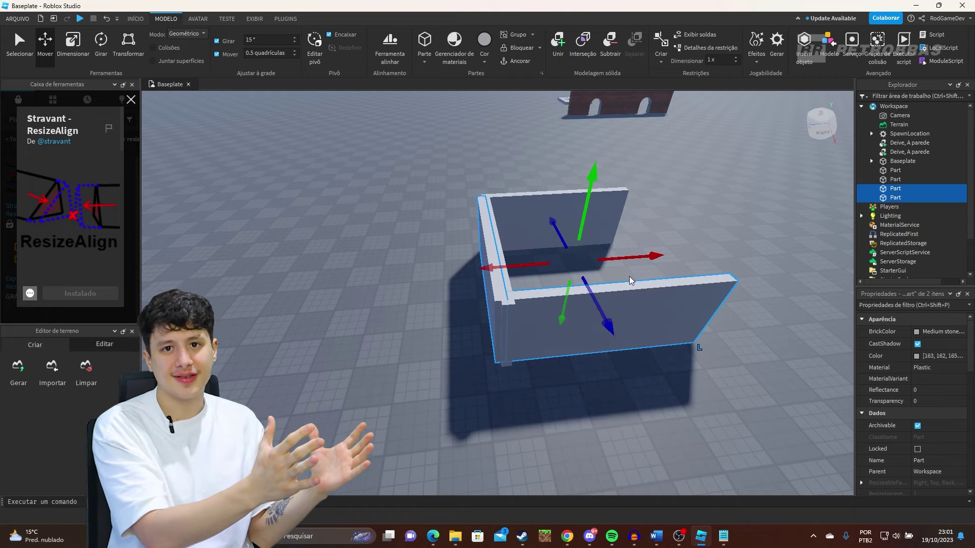
key(ctrl+r)
scroll(676, 278, up, 3)
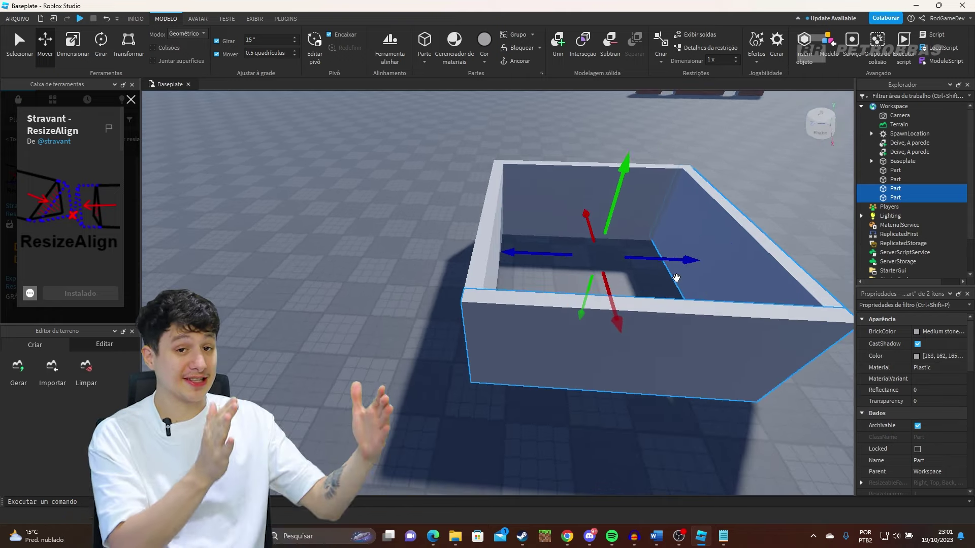
mouse_move(674, 266)
mouse_down()
mouse_move(698, 263)
mouse_move(690, 264)
mouse_up()
right_drag(690, 264, 703, 267)
Step: Insert a wedge part and move it onto the top corner of the room's walls at position 123, 8.5, 31.5
click(441, 106)
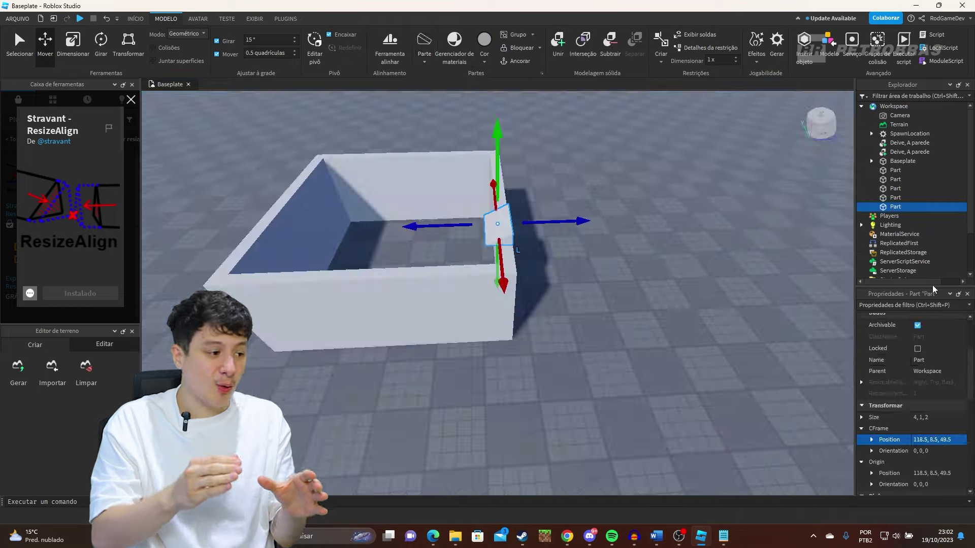
drag(270, 199, 272, 164)
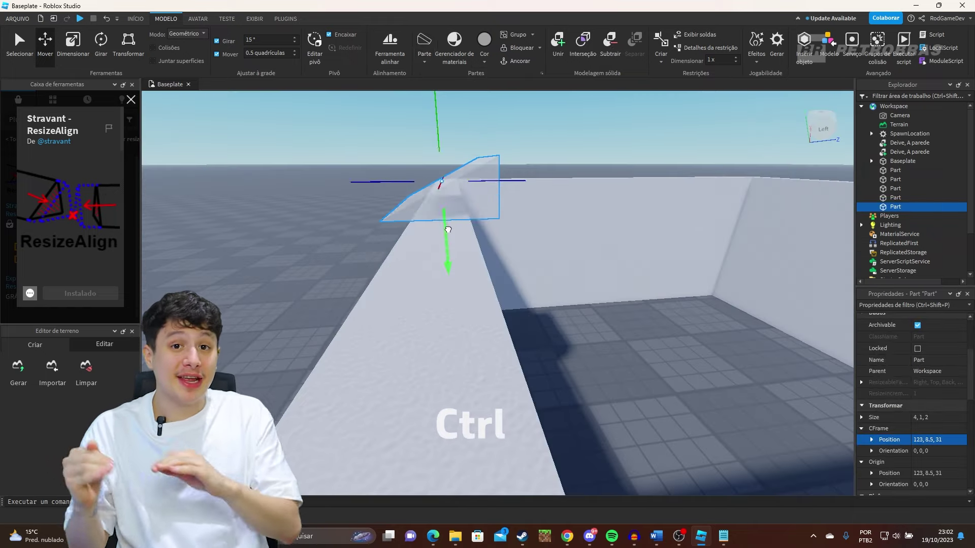
right_drag(491, 271, 499, 249)
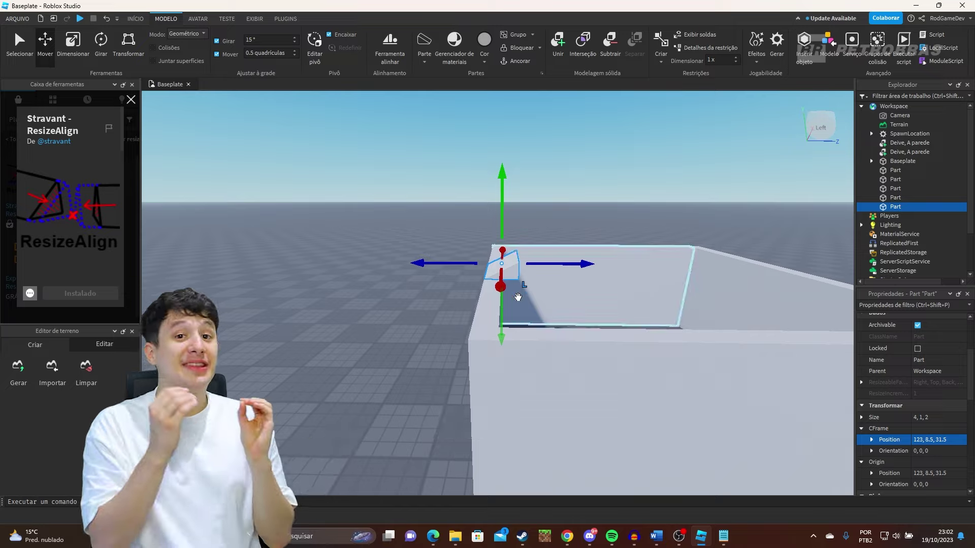
right_drag(518, 284, 524, 301)
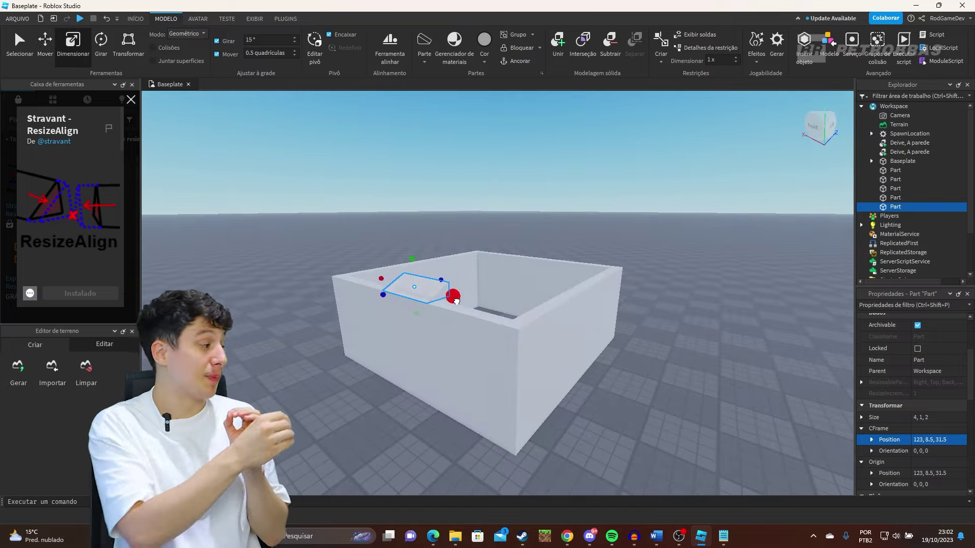
Step: Scale the wedge to span the wall's 19-stud length and extend it inward over the room to a depth of 10.5
drag(539, 318, 550, 328)
right_drag(551, 328, 537, 252)
drag(537, 252, 695, 255)
scroll(692, 257, up, 5)
right_drag(692, 257, 645, 334)
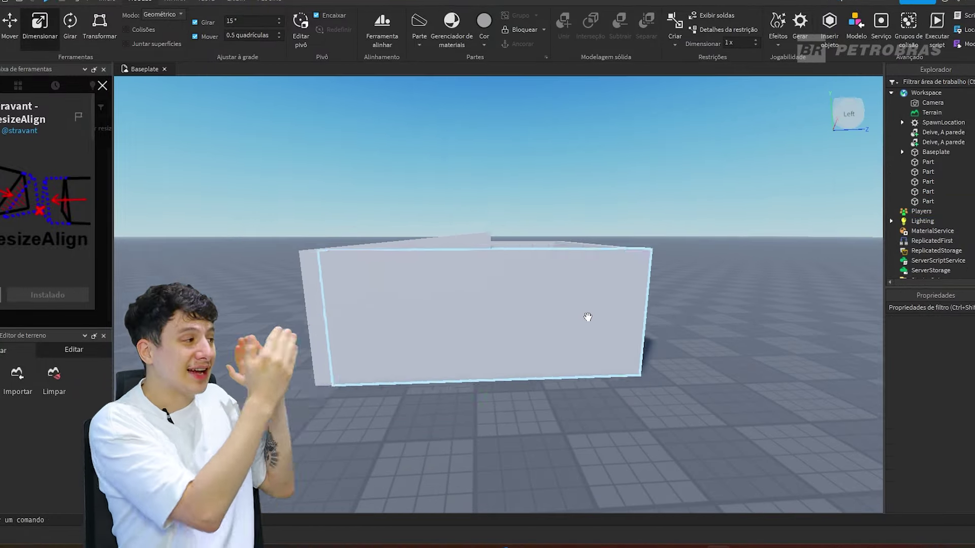
Step: Compare the wall's dimensions with the wedge's and set the wedge's Size to 19, 1, 10
click(479, 326)
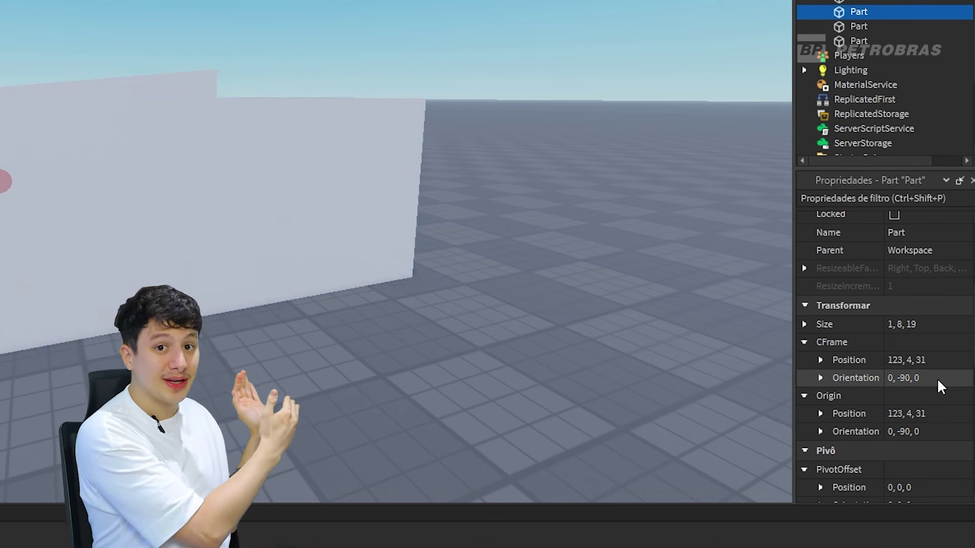
click(290, 167)
click(387, 124)
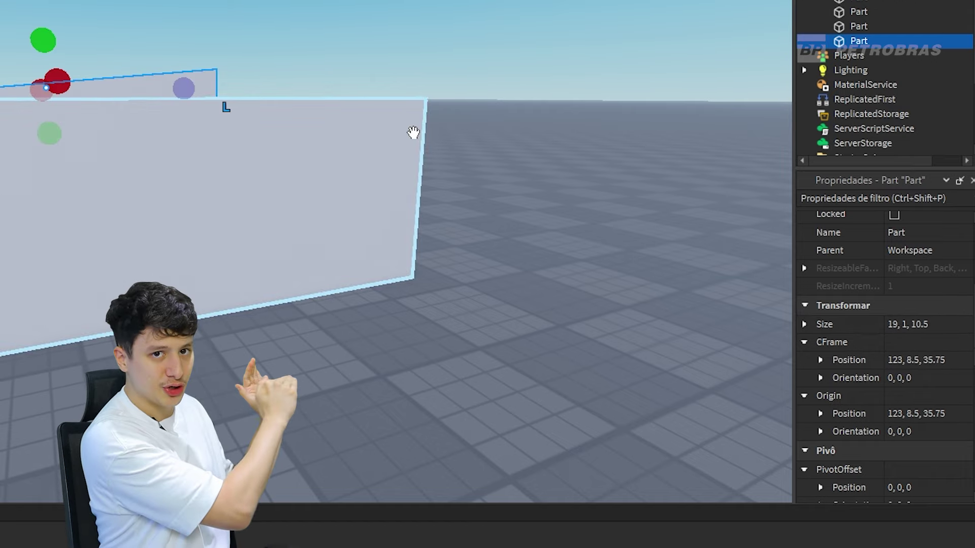
key(f)
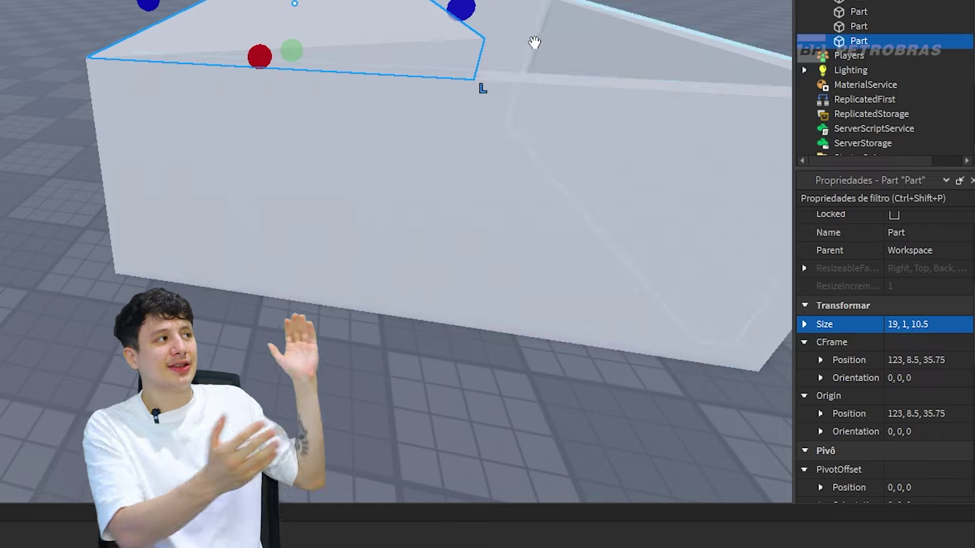
scroll(535, 42, down, 5)
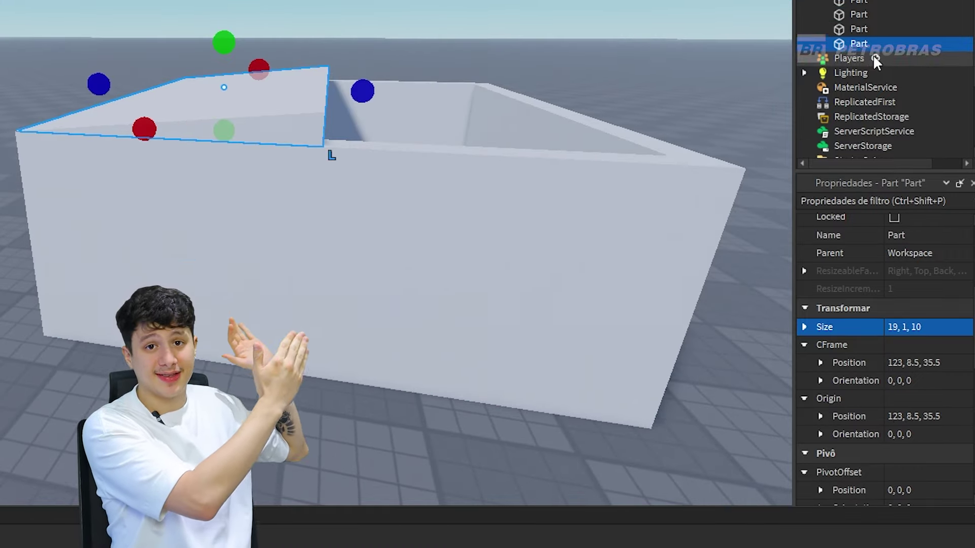
Step: Duplicate the roof wedge and rotate the copy 180 degrees about the vertical axis
key(ctrl+d)
key(ctrl+r)
key(ctrl+r)
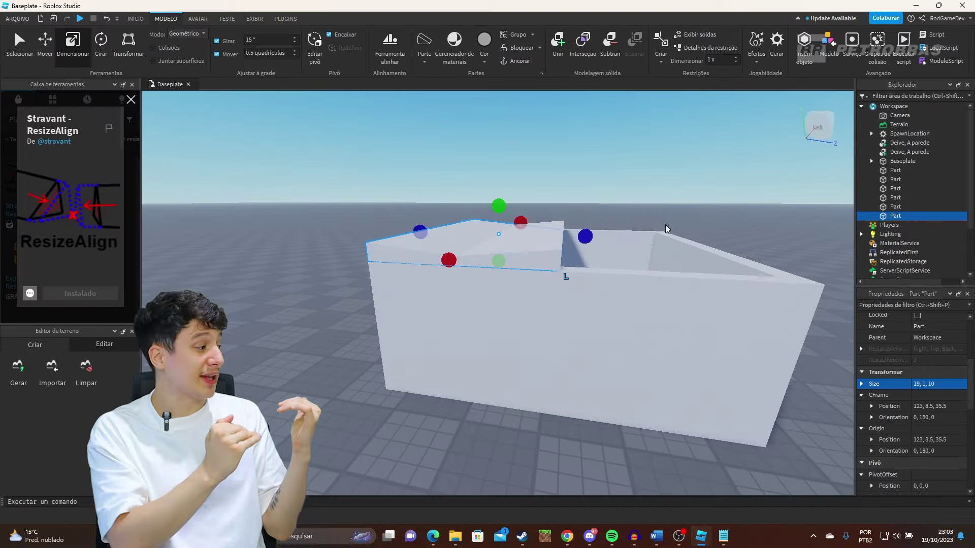
Step: Move the rotated wedge over the uncovered half of the room and colour the four walls red
drag(581, 240, 714, 241)
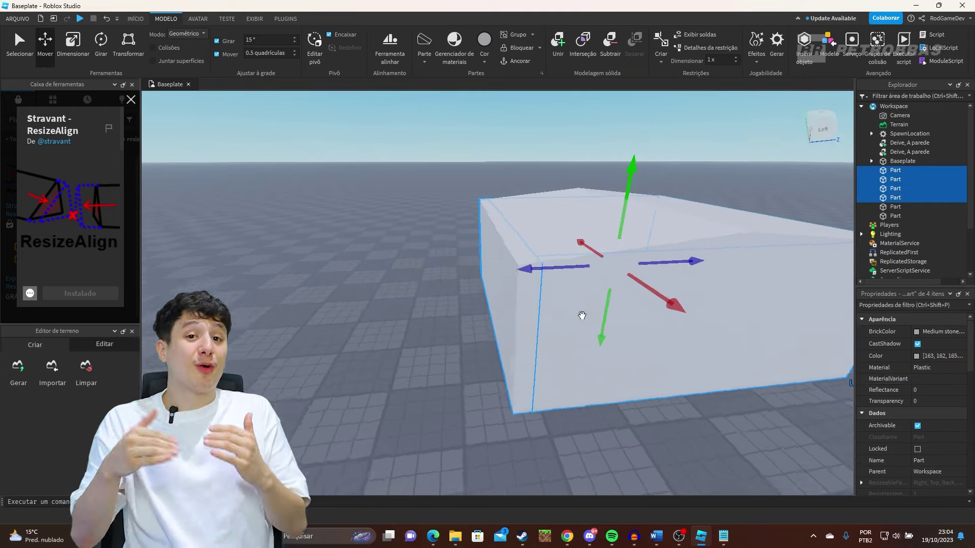
click(955, 356)
click(585, 210)
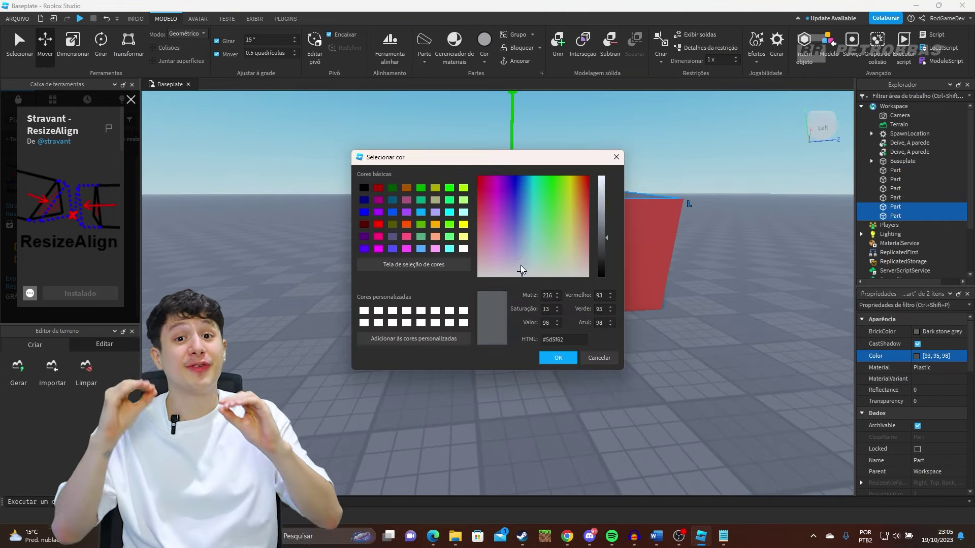
Step: Insert a block part and place it on the slope of the blue roof, along its lower edge
click(424, 61)
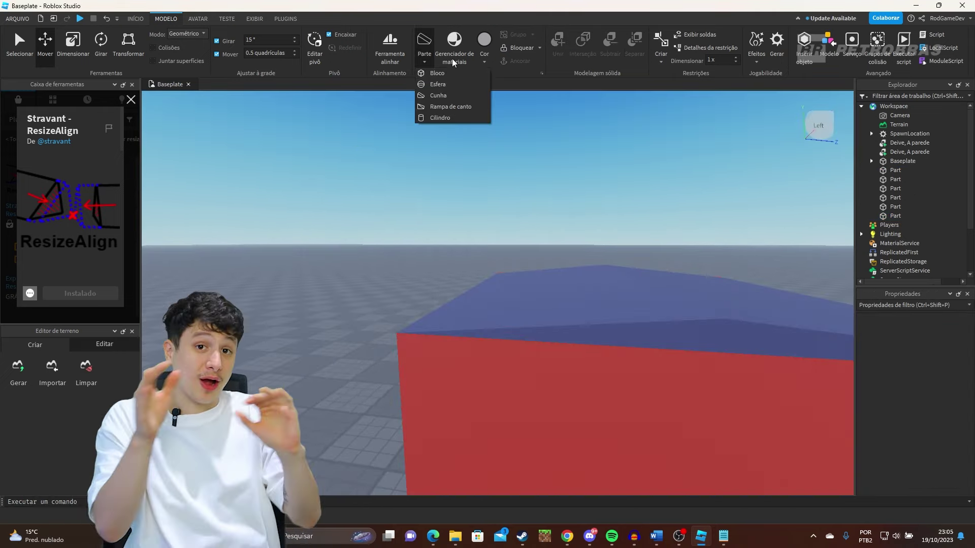
click(437, 73)
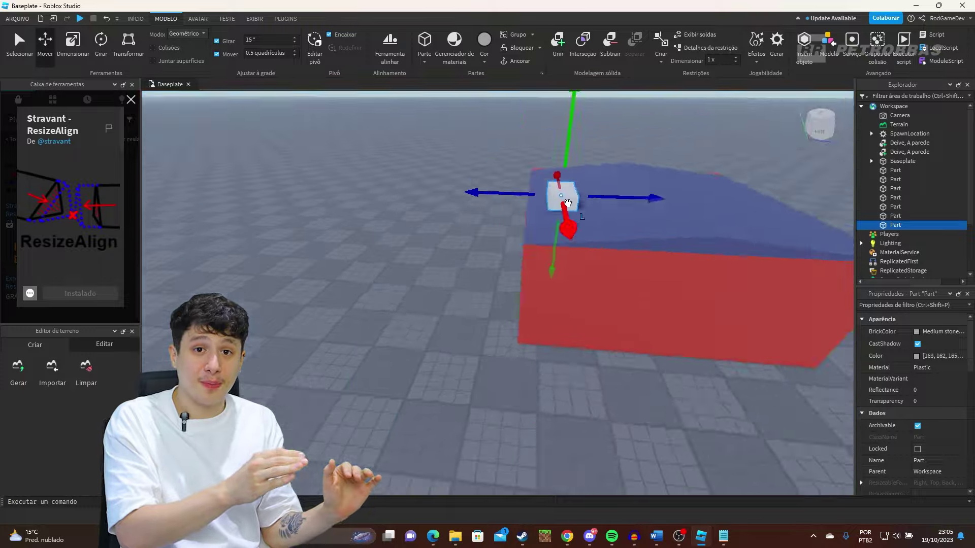
right_drag(541, 226, 501, 241)
right_drag(397, 257, 406, 238)
Step: Scale the block to cover the full length and depth of one roof slope, and duplicate the resulting slab
key(ctrl+3)
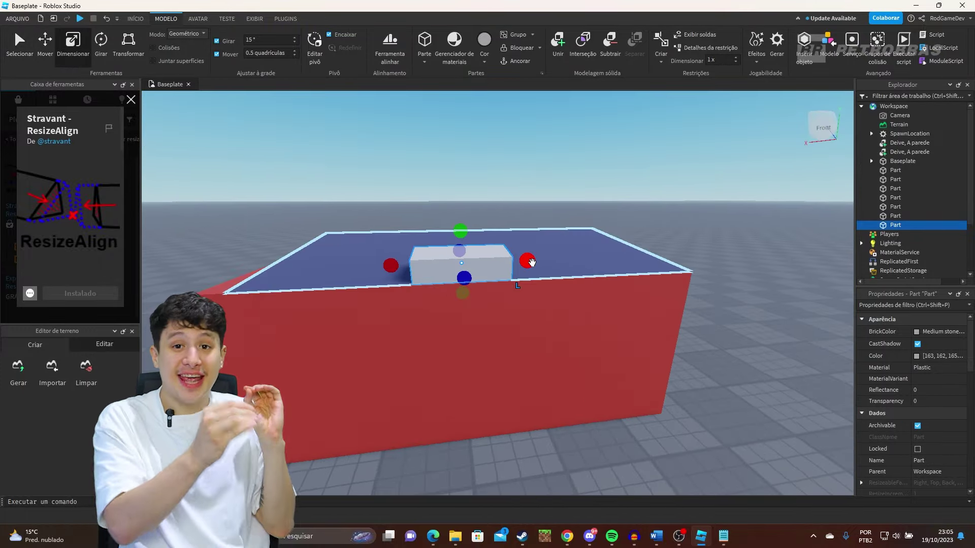
ctrl+drag(528, 259, 671, 258)
right_drag(673, 262, 607, 165)
drag(544, 190, 672, 217)
right_drag(672, 217, 721, 222)
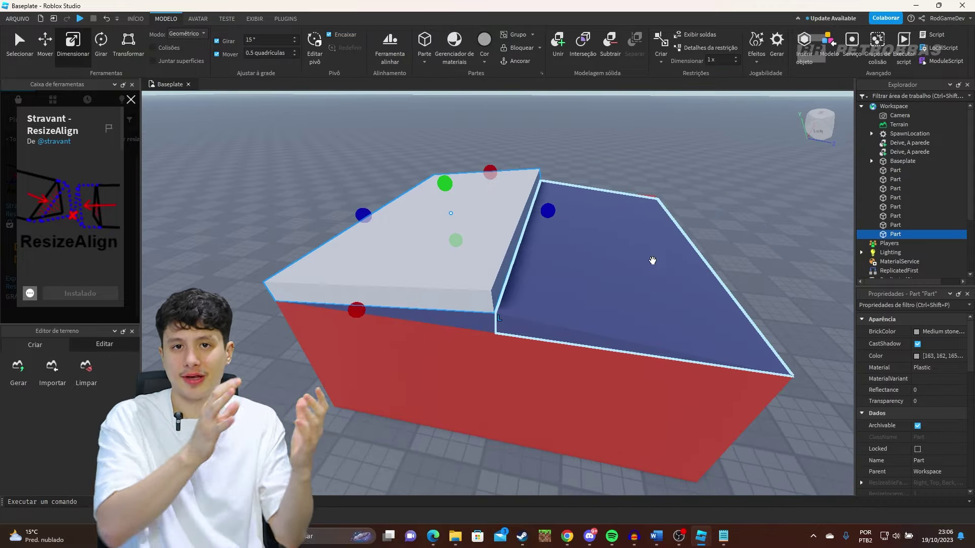
Step: Rotate the duplicated roof slab 180 degrees about the vertical axis so its slope is mirrored
right_drag(653, 261, 508, 227)
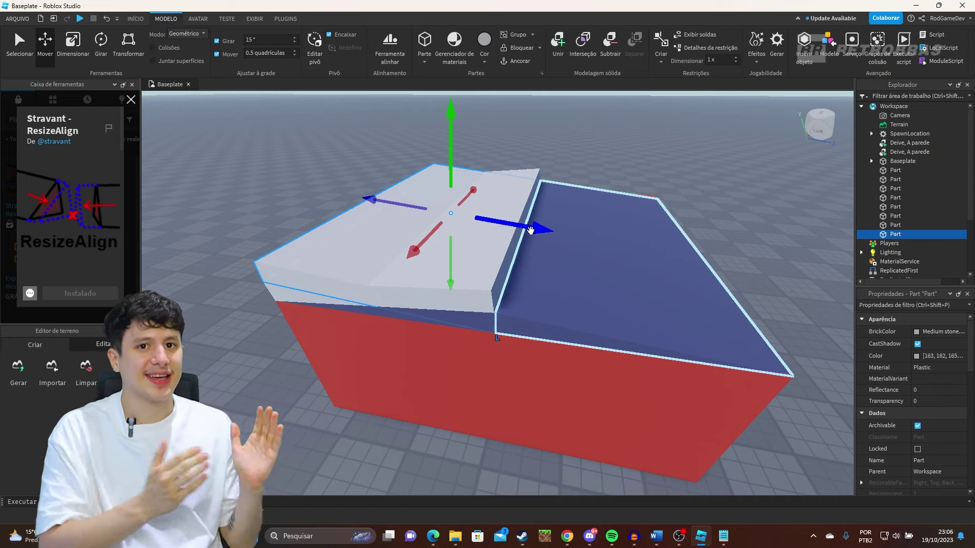
right_drag(530, 230, 527, 177)
scroll(531, 205, down, 5)
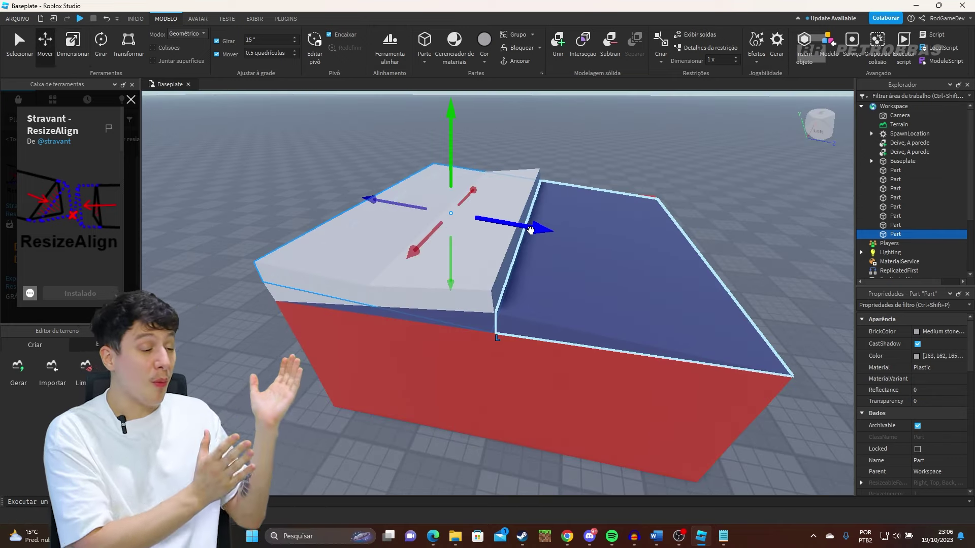
right_drag(534, 230, 534, 229)
scroll(533, 230, down, 5)
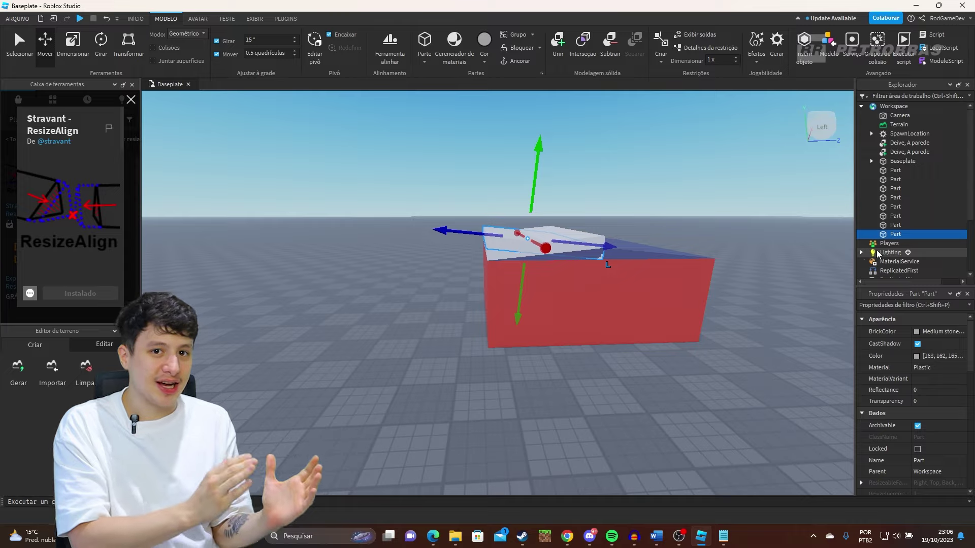
Step: Switch the transform handles to world space and move the rotated slab horizontally onto the opposite roof slope
right_click(504, 246)
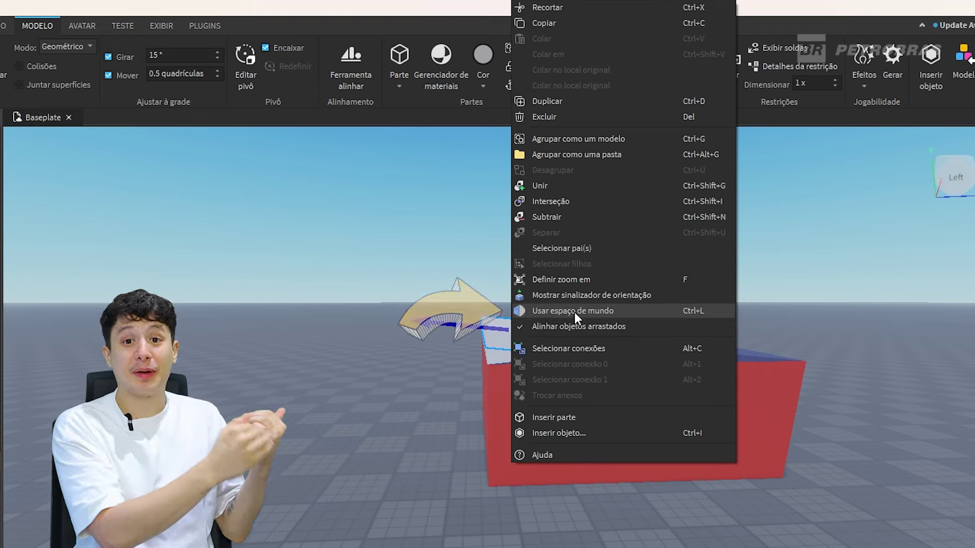
click(574, 312)
right_drag(575, 314, 597, 365)
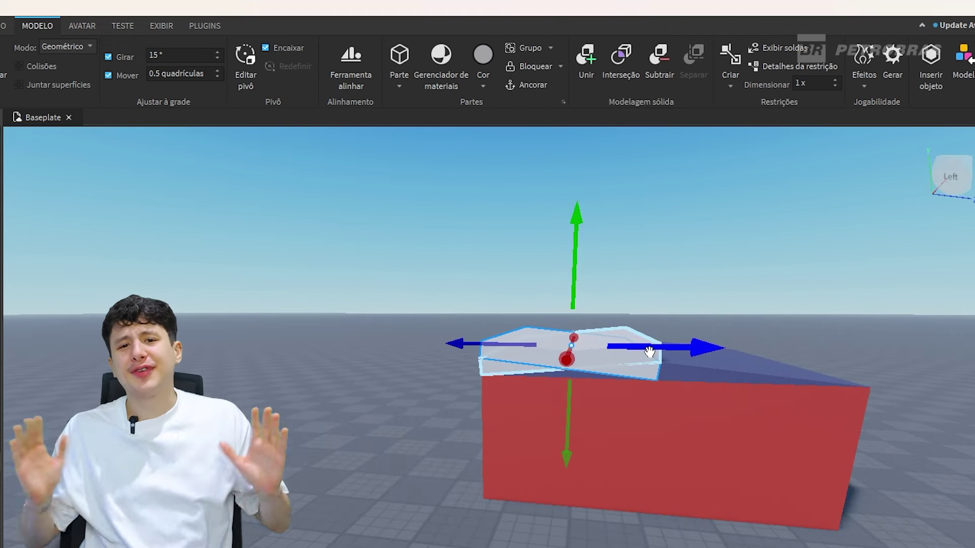
drag(647, 352, 680, 352)
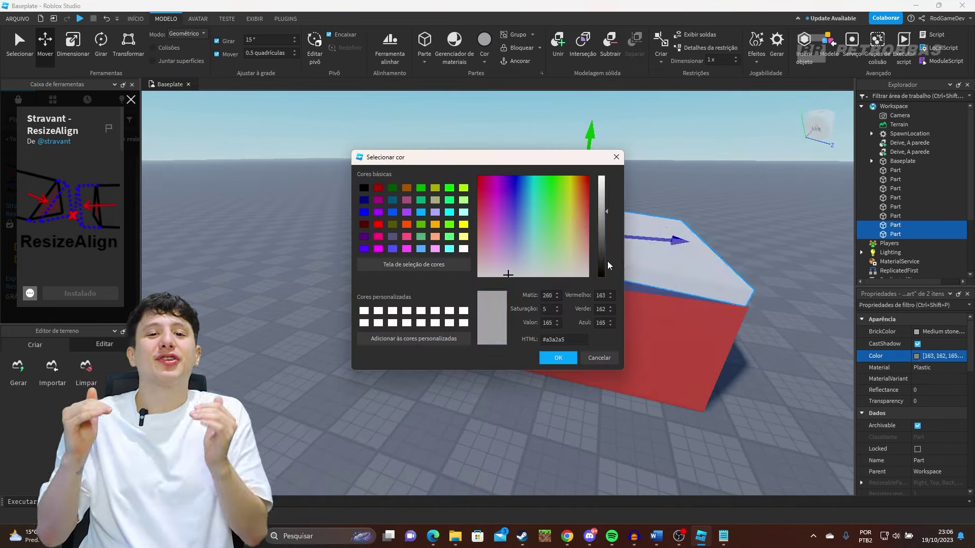
Step: Colour both roof slabs light orange and activate the ResizeAlign plugin for the gap along the ridge
click(581, 218)
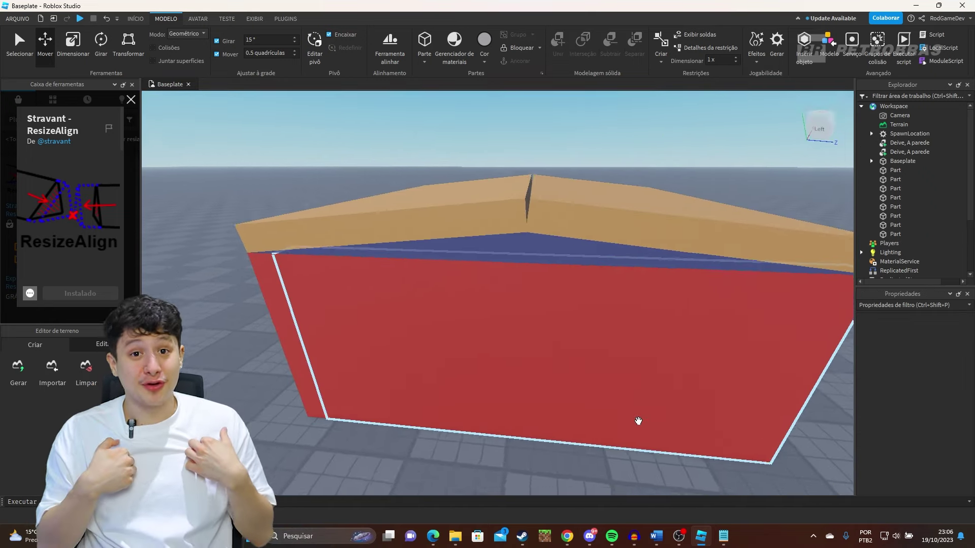
click(443, 207)
click(286, 19)
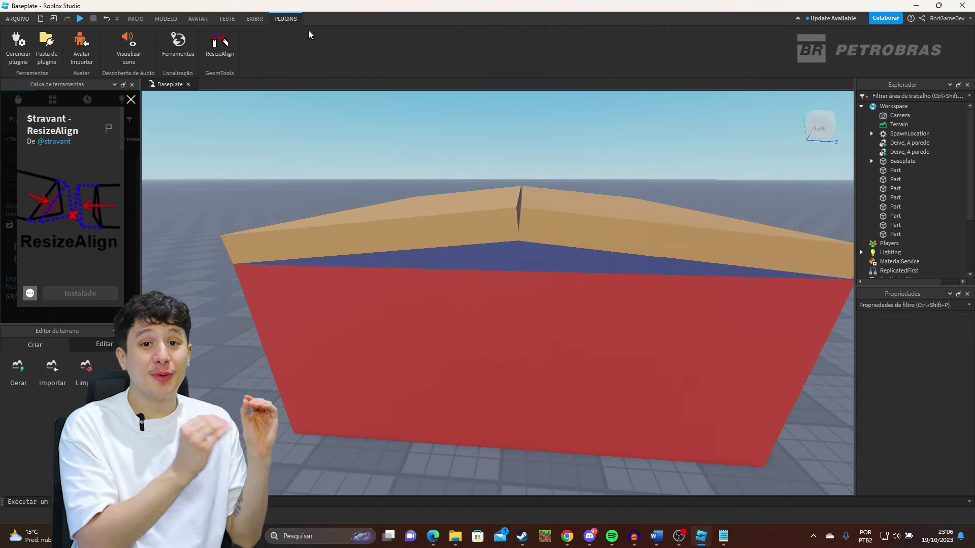
click(219, 45)
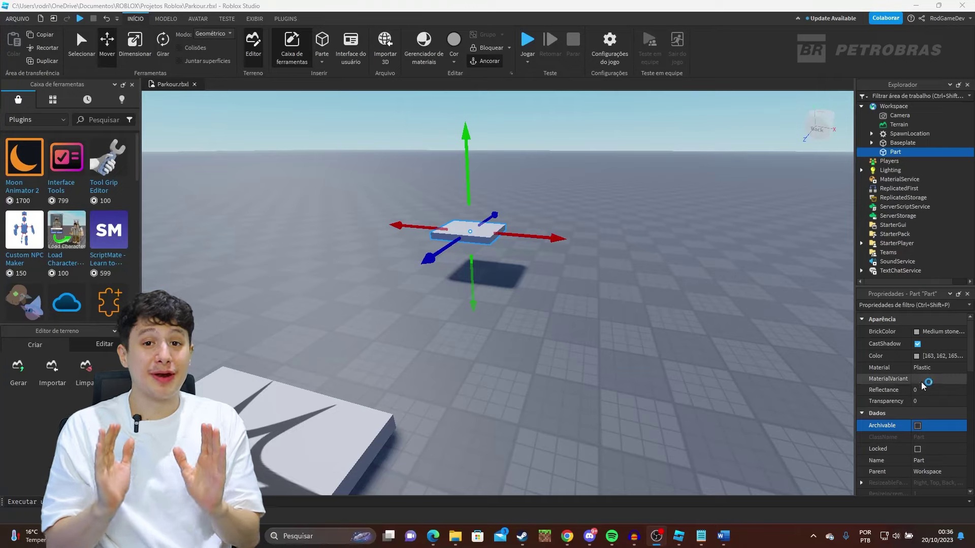
scroll(927, 445, down, 2)
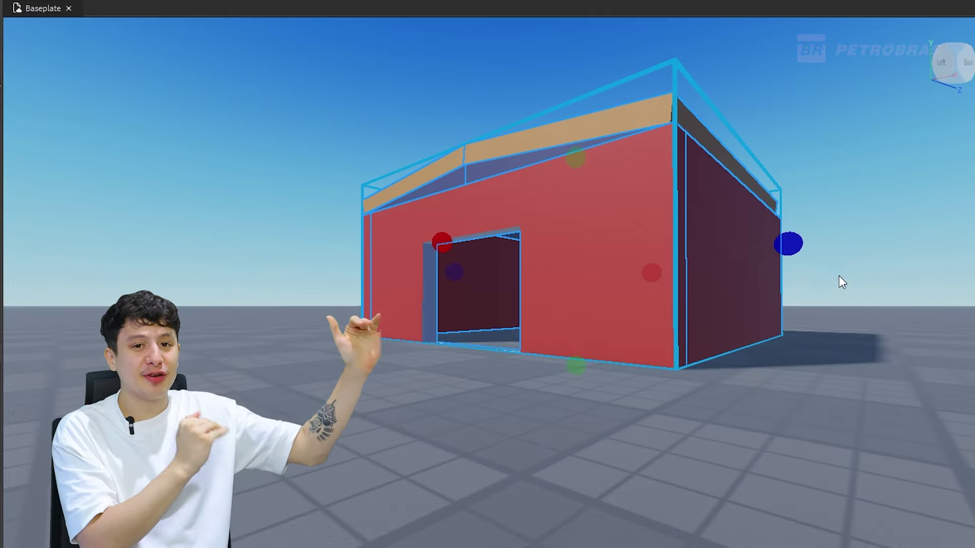
Step: Play-test the scene and walk the avatar into the house through the doorway
scroll(840, 281, up, 5)
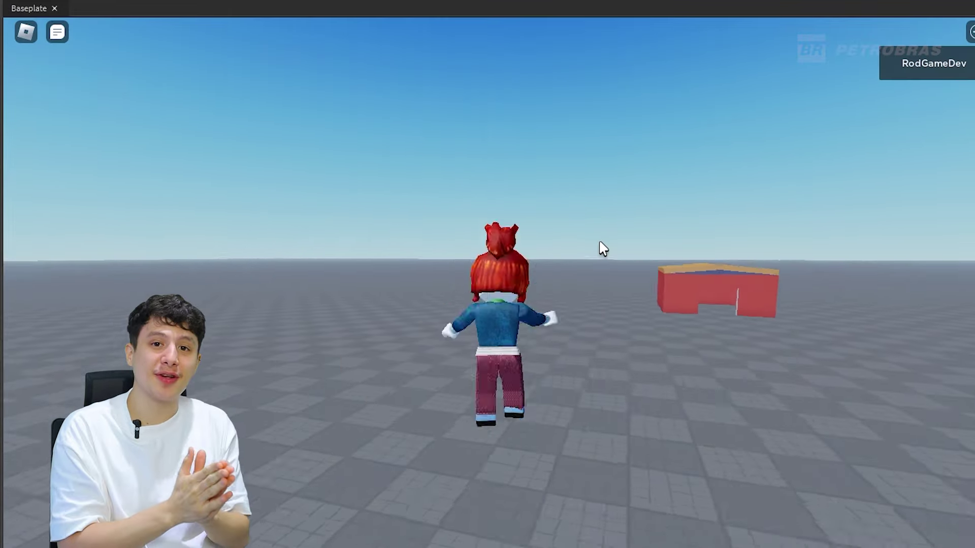
key(w)
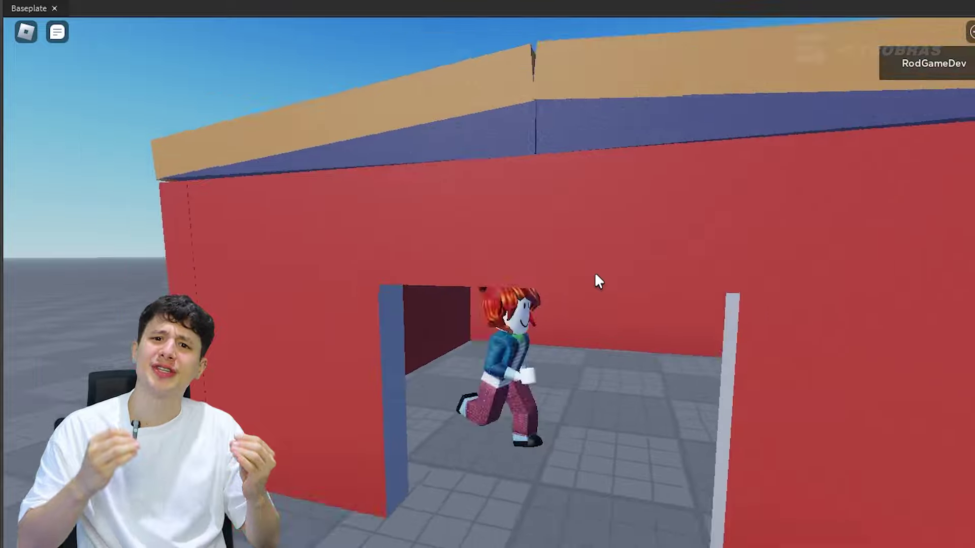